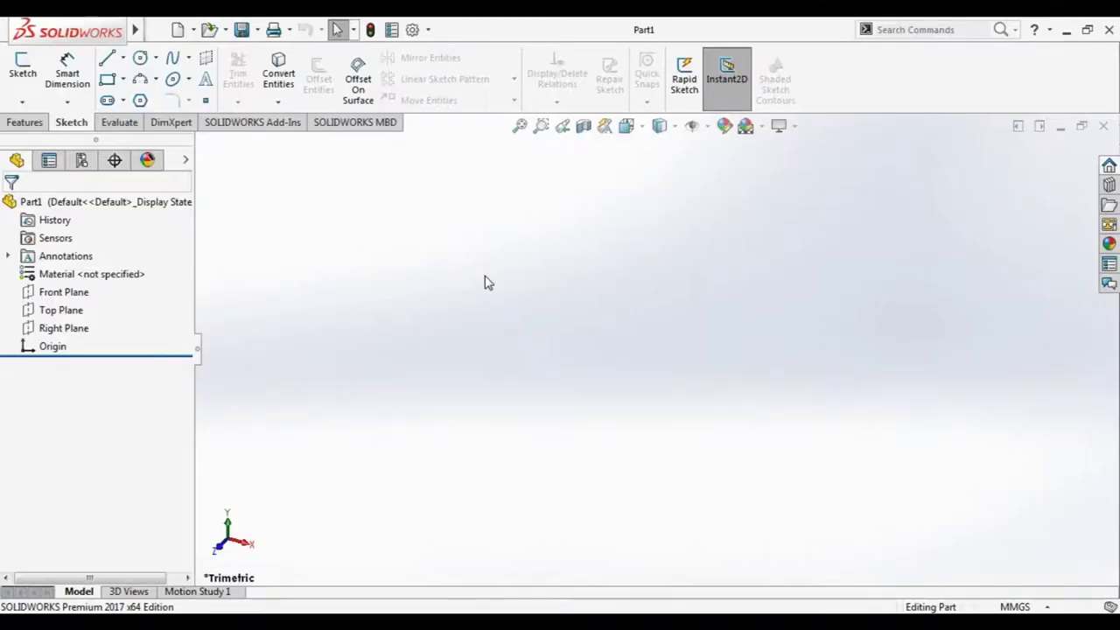
On the Top Plane, sketch a 50 mm radius circle centred on the origin.
left_click(77, 310)
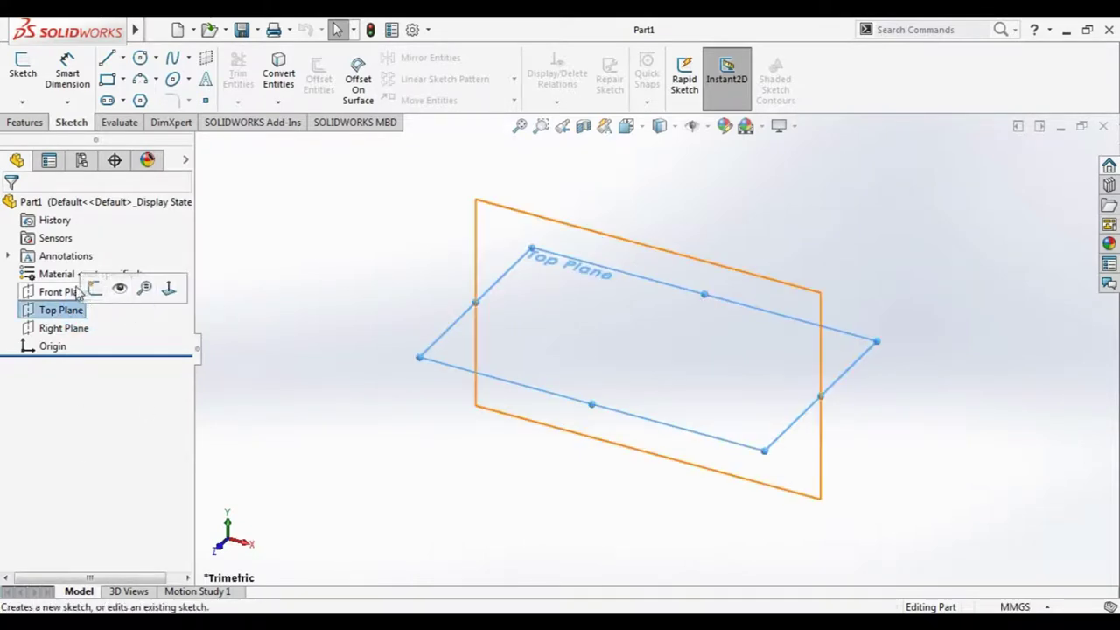
left_click(96, 291)
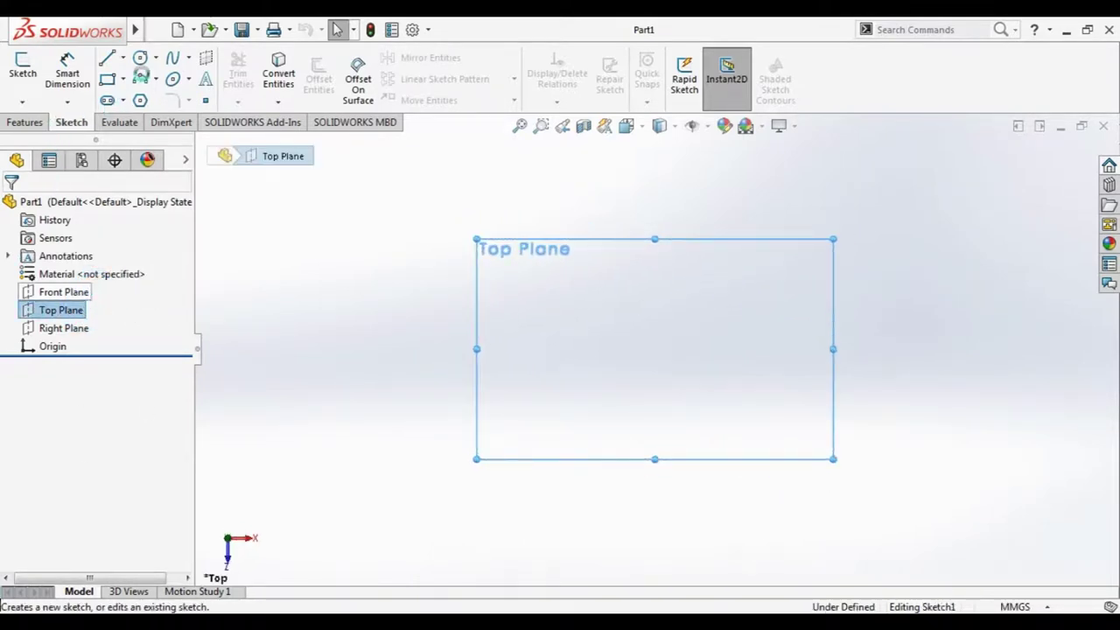
left_click(141, 58)
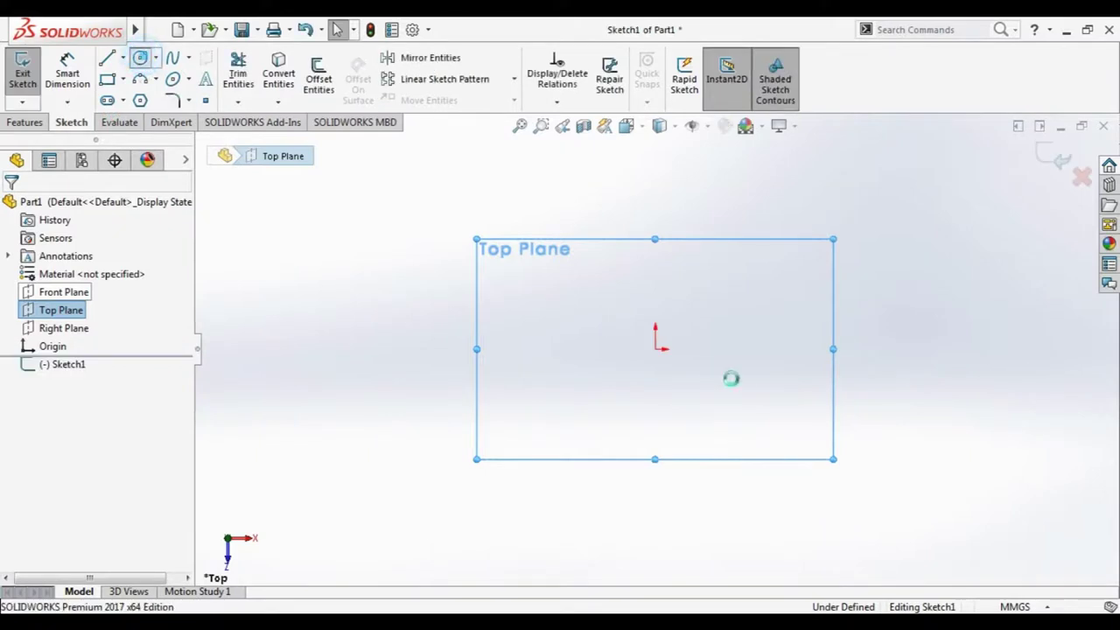
left_click(655, 348)
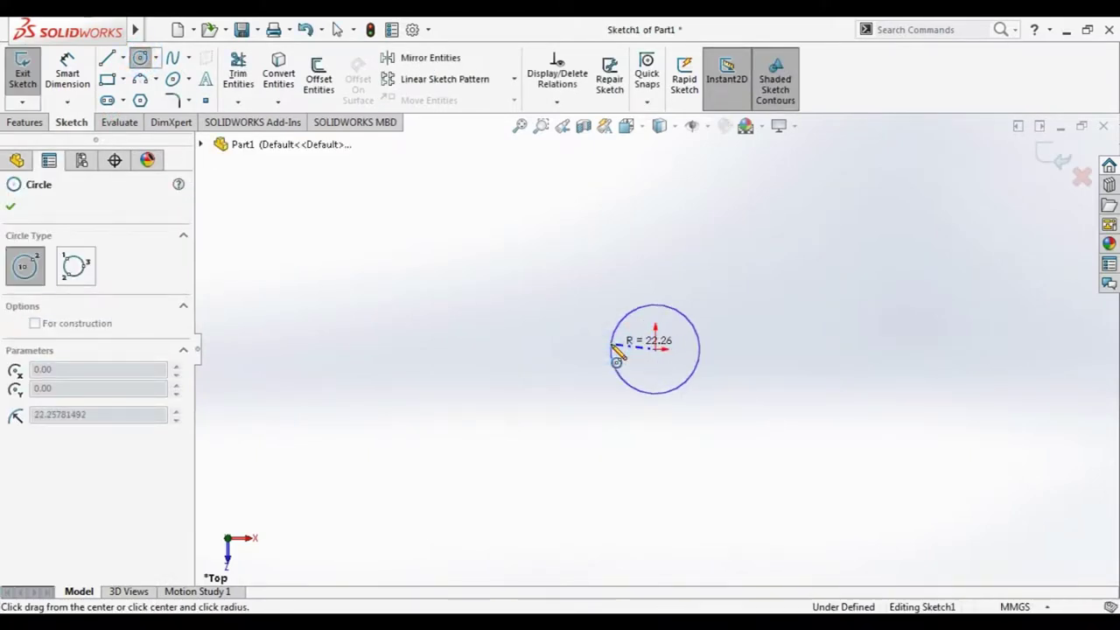
left_click(615, 352)
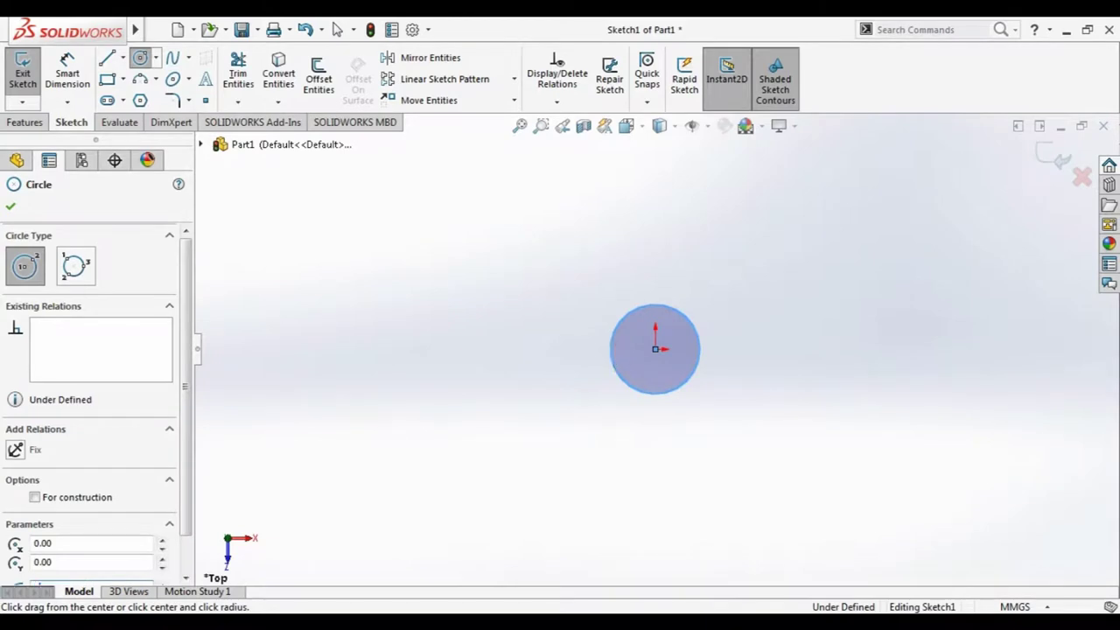
scroll(655, 348, "down", 5)
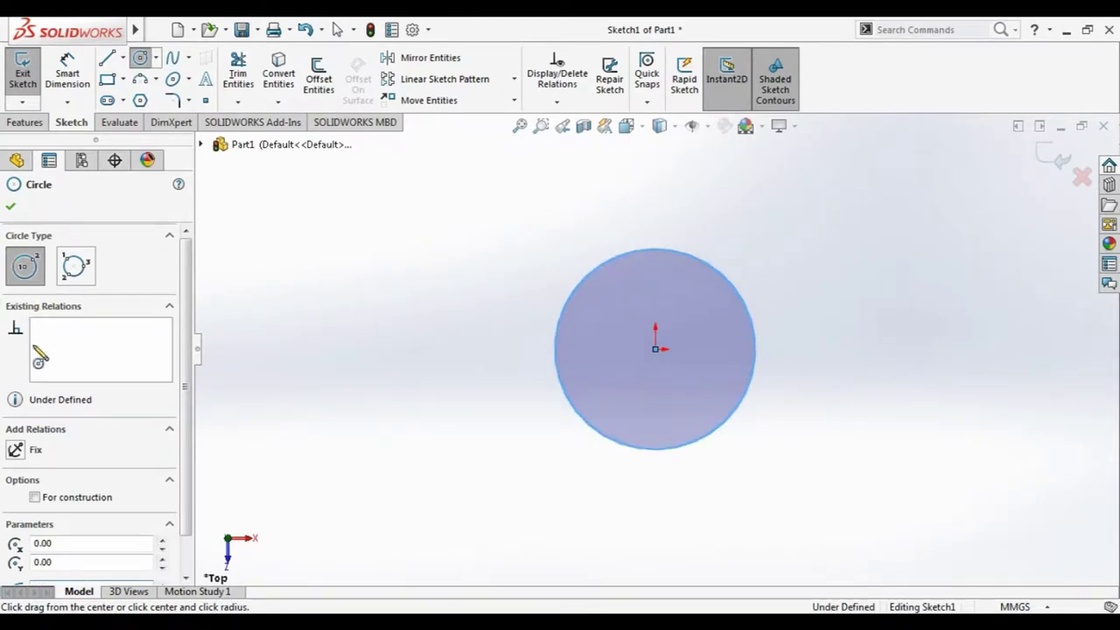
scroll(40, 355, "down", 2)
left_click(10, 206)
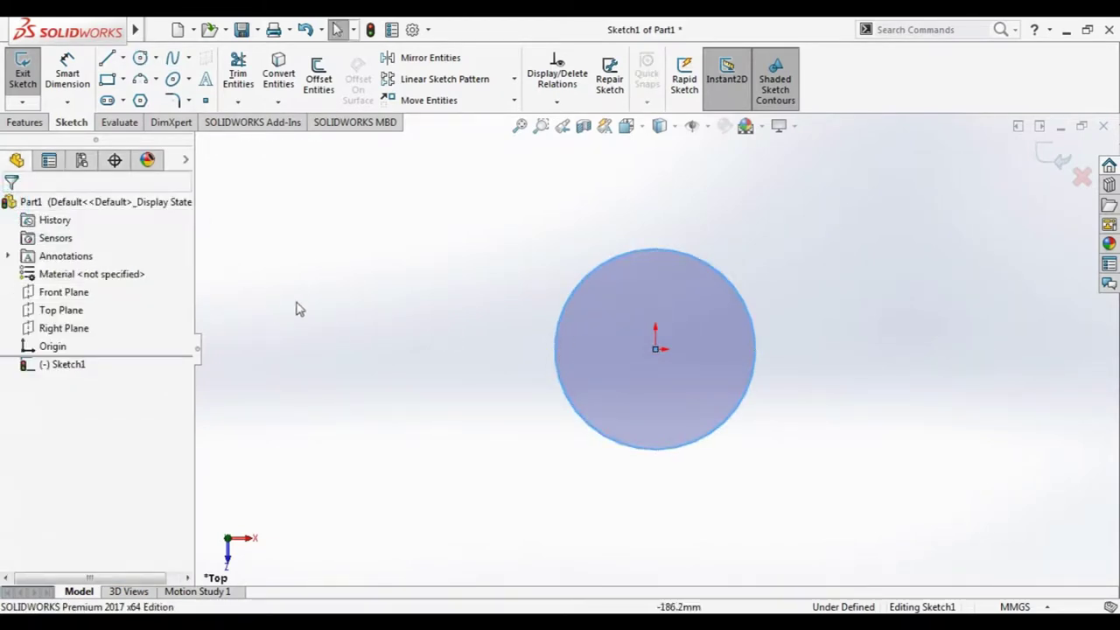
left_click(295, 306)
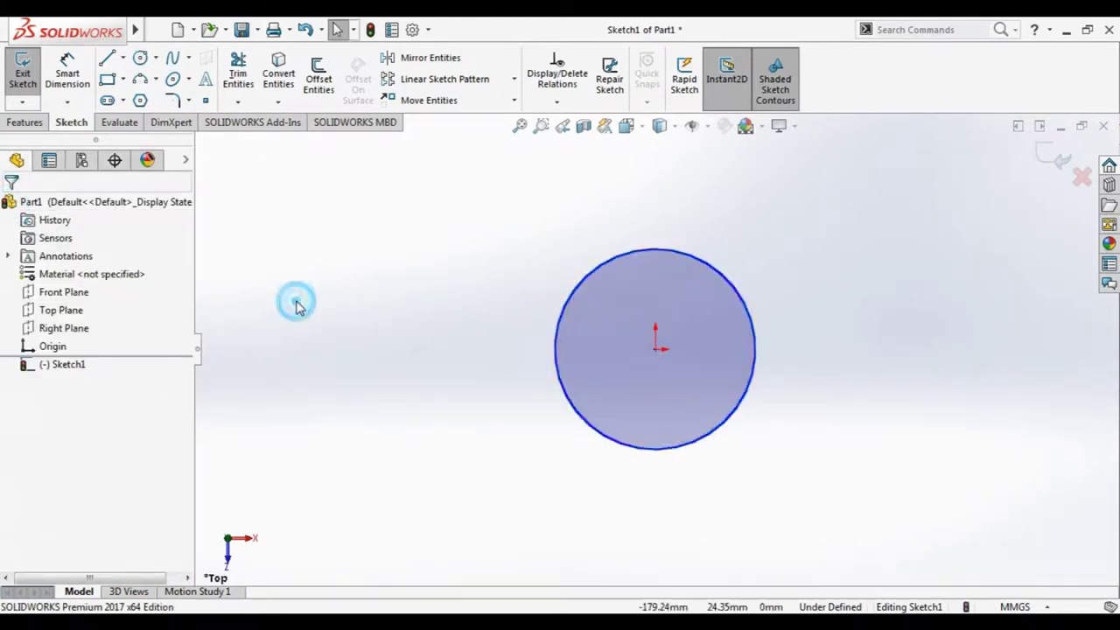
left_click(20, 122)
left_click(714, 81)
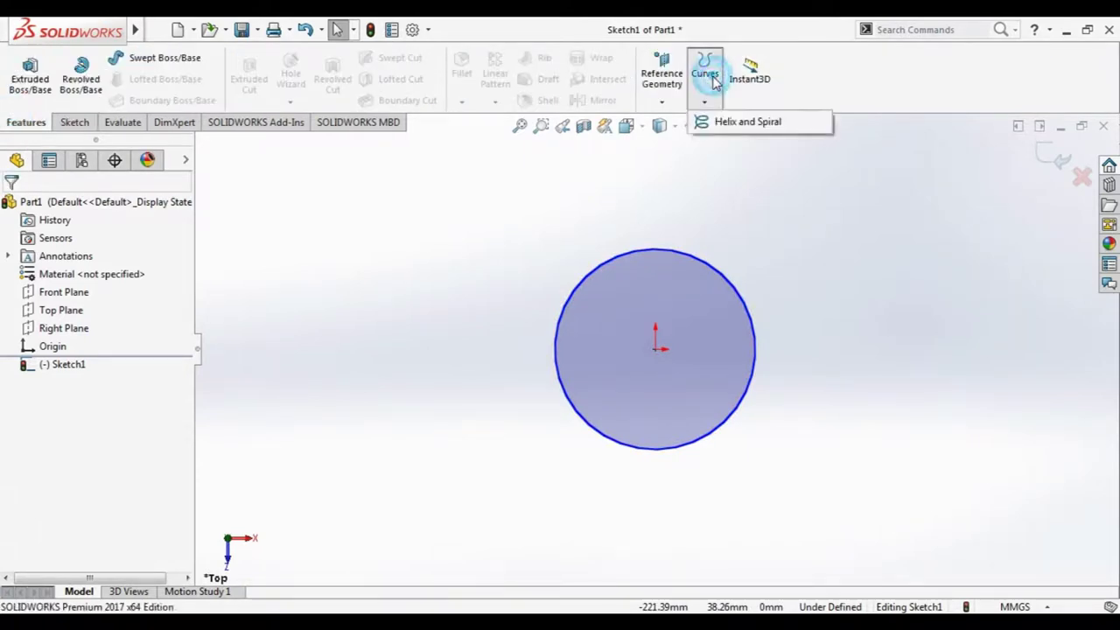
Create a Helix/Spiral from the circle with 30 mm pitch and 12 revolutions.
left_click(718, 120)
type("20")
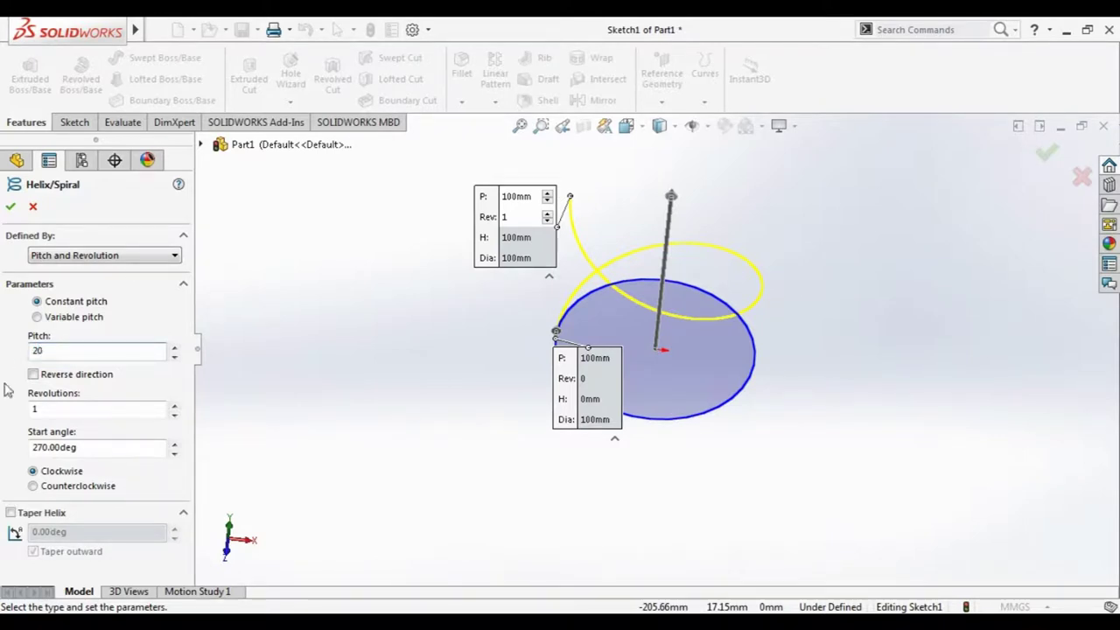
left_click(63, 410)
double_click(106, 411)
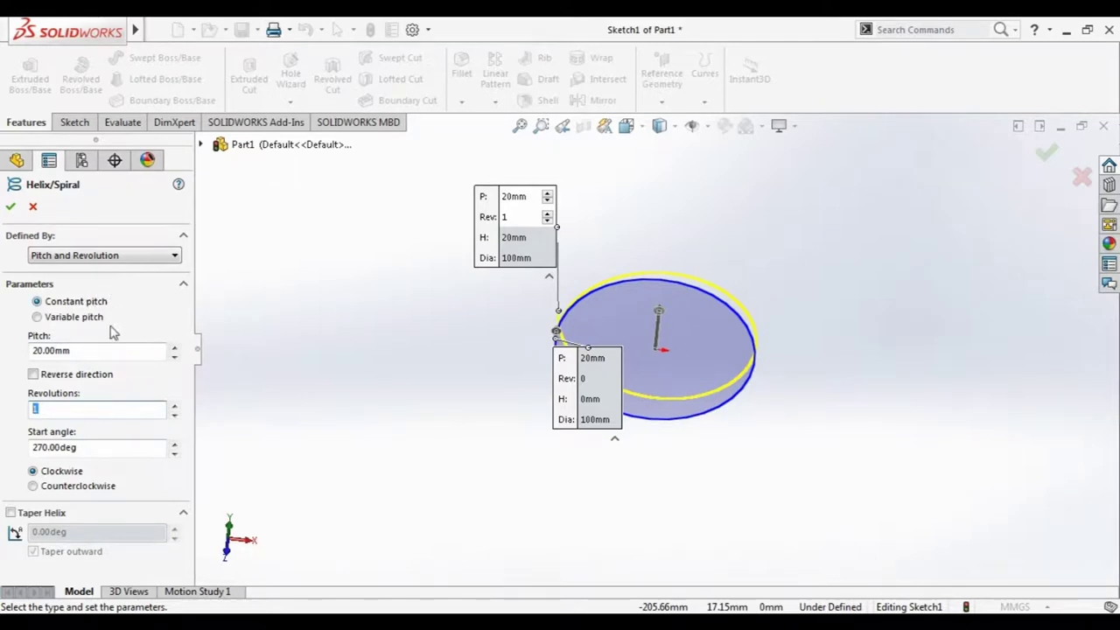
left_click_drag(95, 350, 36, 347)
type("30")
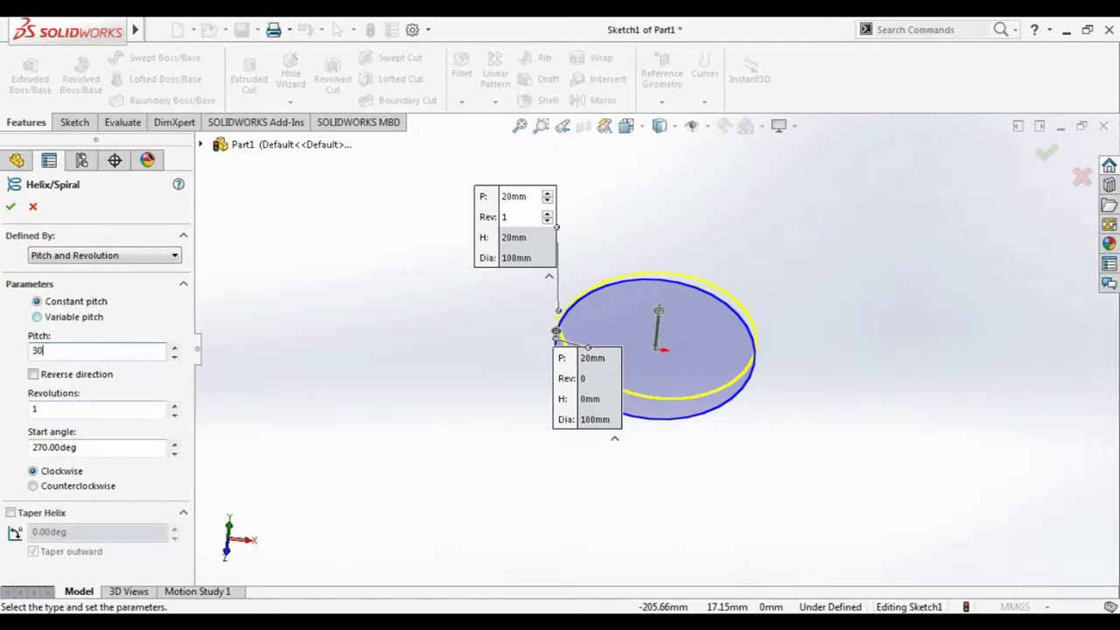
left_click_drag(92, 407, 37, 408)
type("2")
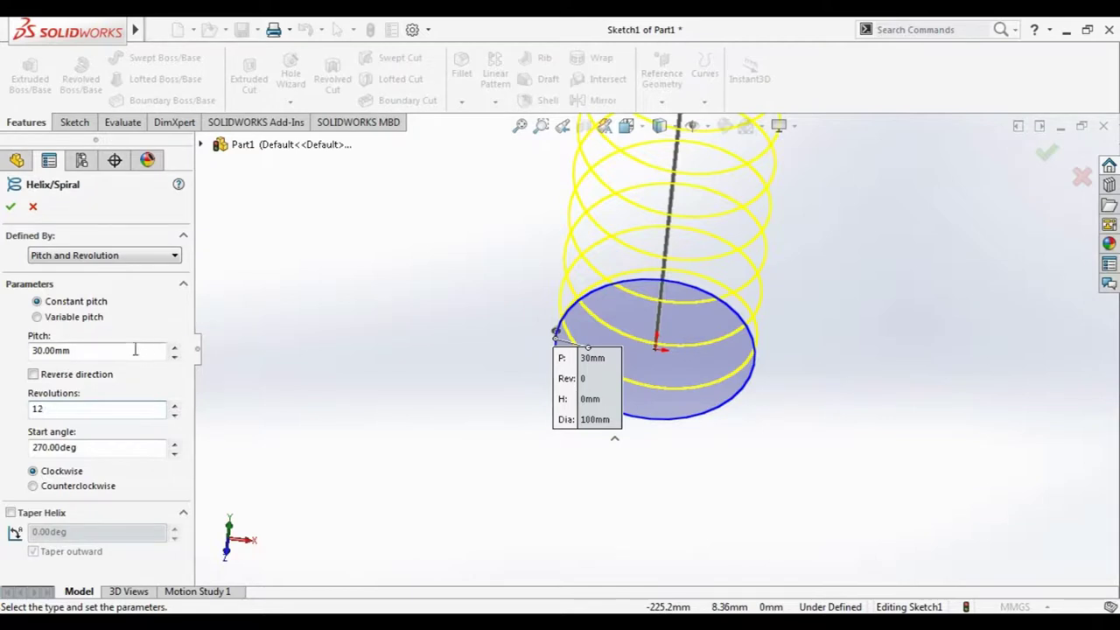
left_click(11, 207)
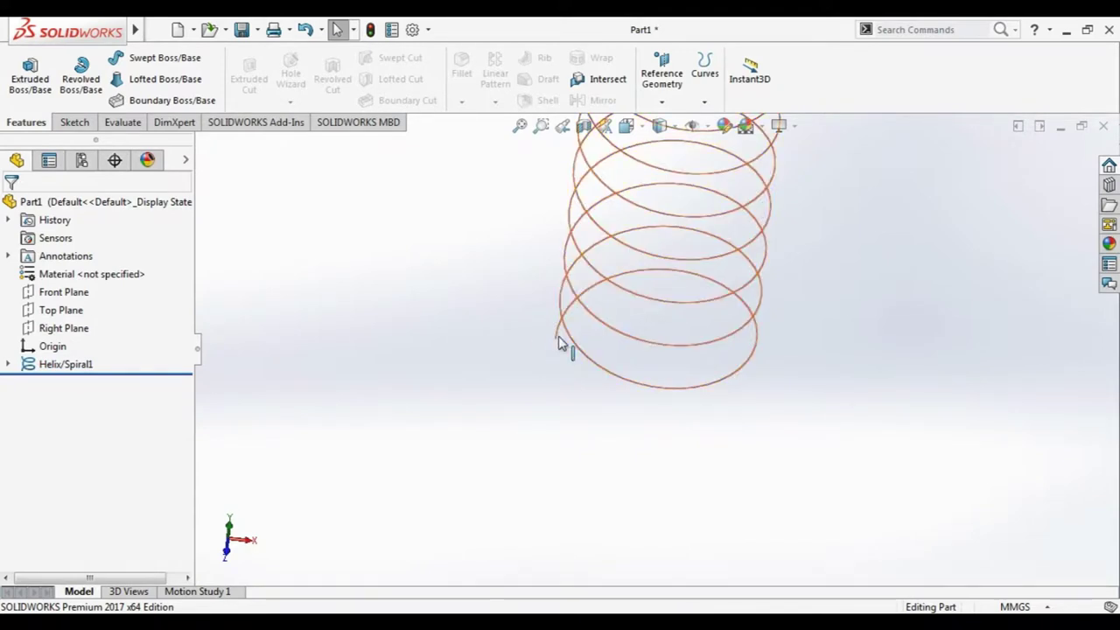
left_click(74, 123)
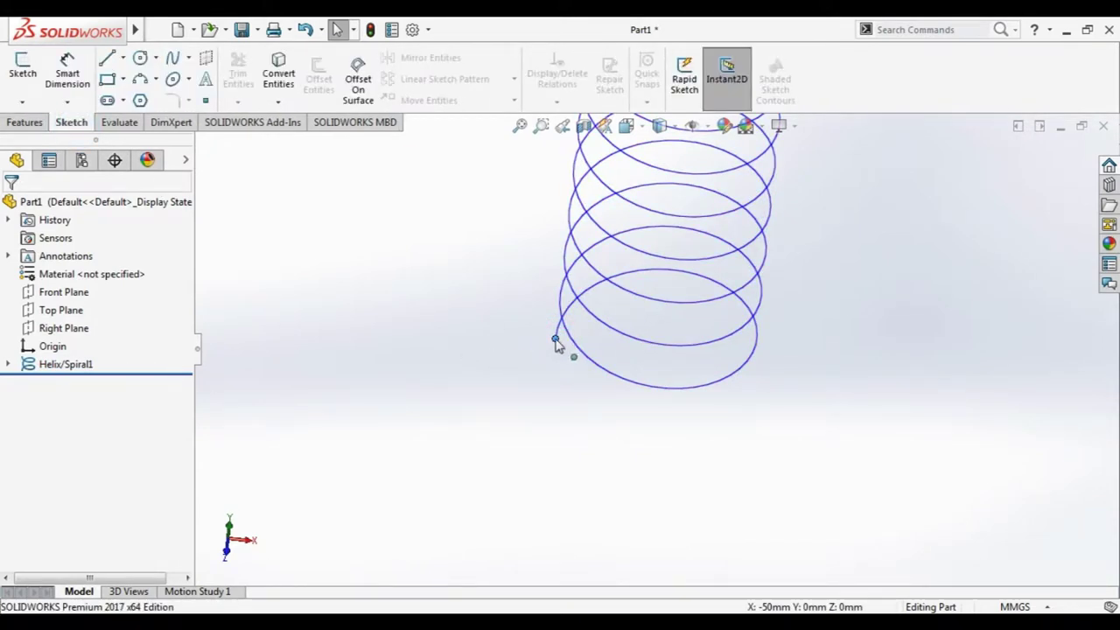
Orbit, fit and zoom the view to inspect the finished helix coils.
right_click(556, 343)
left_click(512, 349)
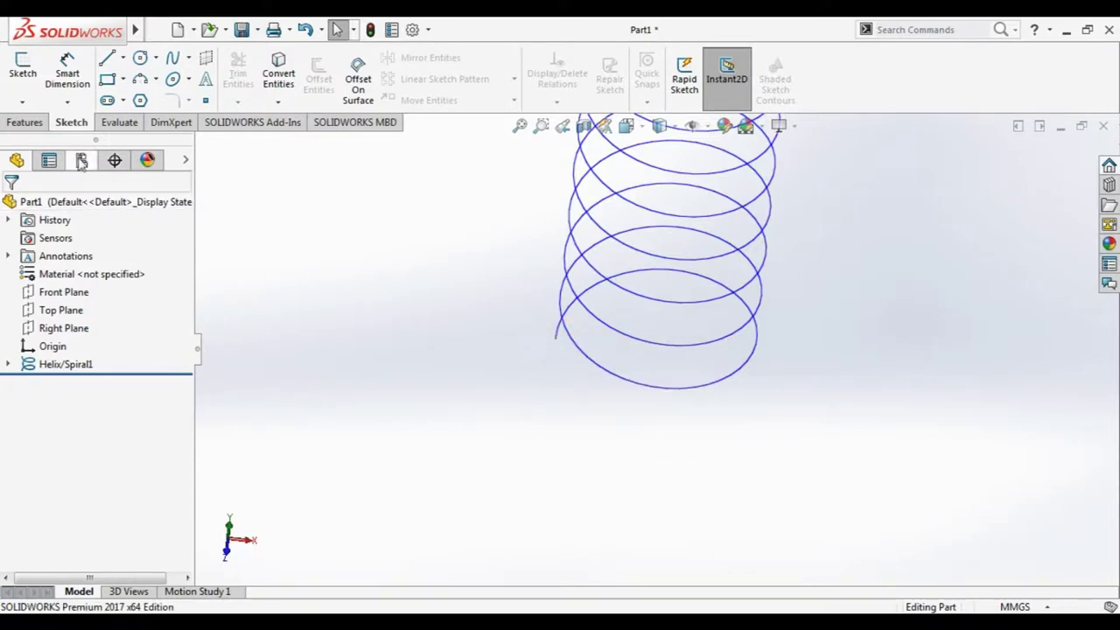
left_click(76, 364)
left_click(143, 345)
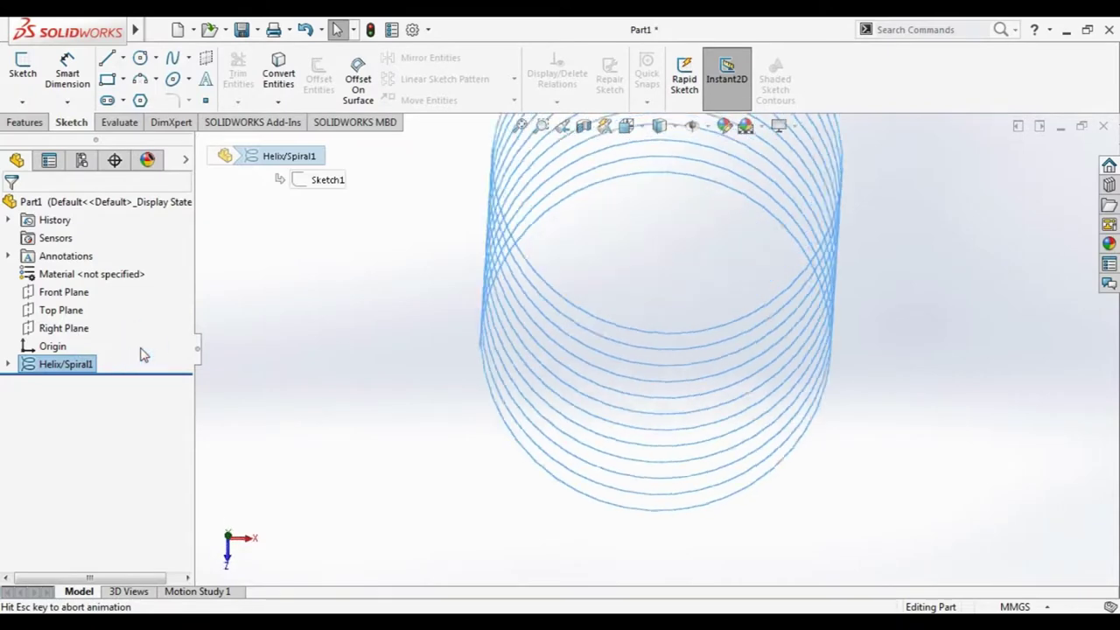
left_click(74, 364)
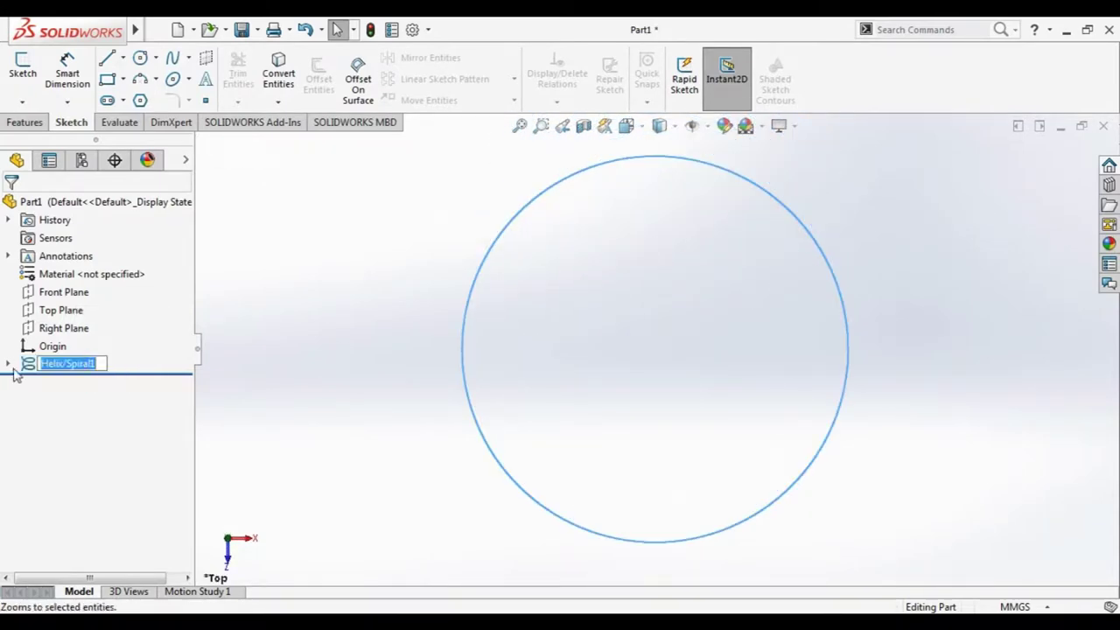
key("Return")
mouse_move(317, 383)
middle_mouse_down()
mouse_move(309, 241)
mouse_move(266, 244)
middle_mouse_up()
key("f")
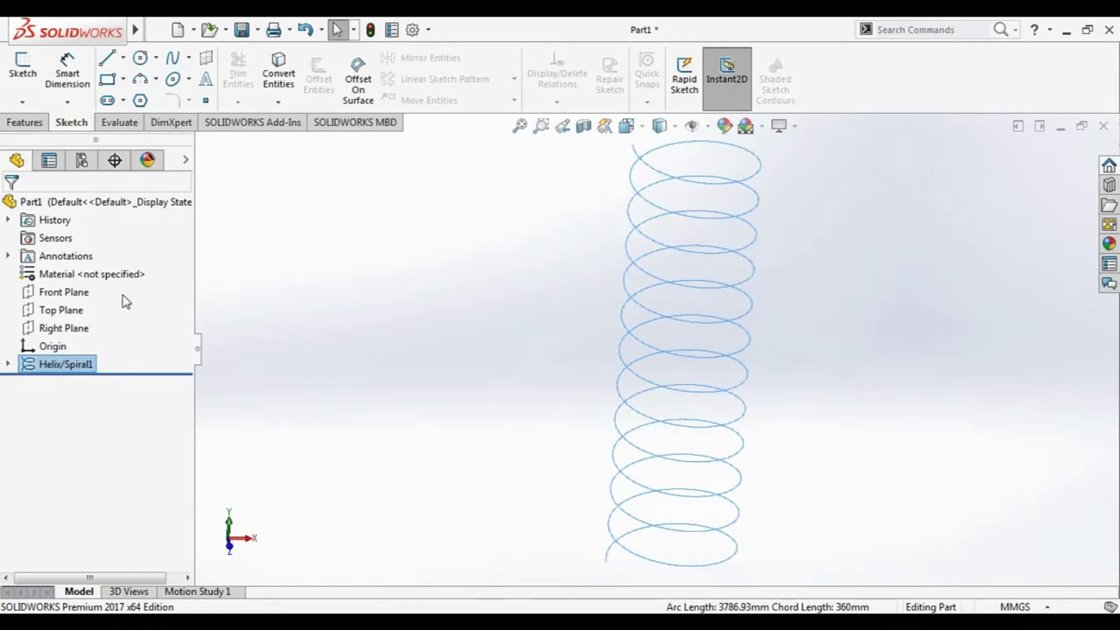
key("z")
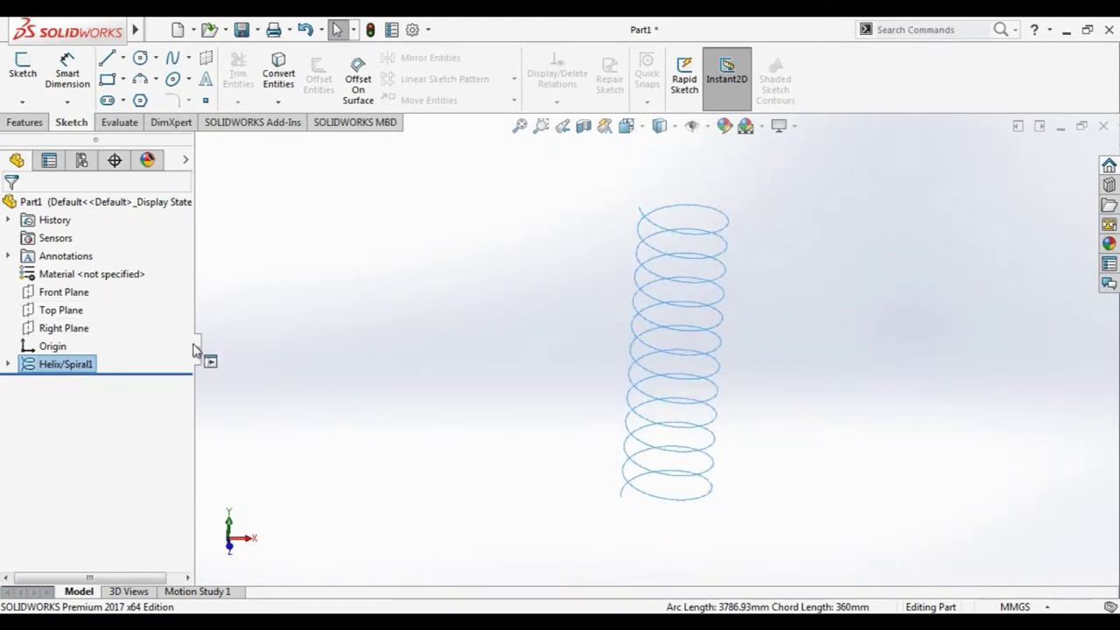
Turn the view Normal To the Front Plane and select that plane.
left_click(45, 300)
left_click(131, 269)
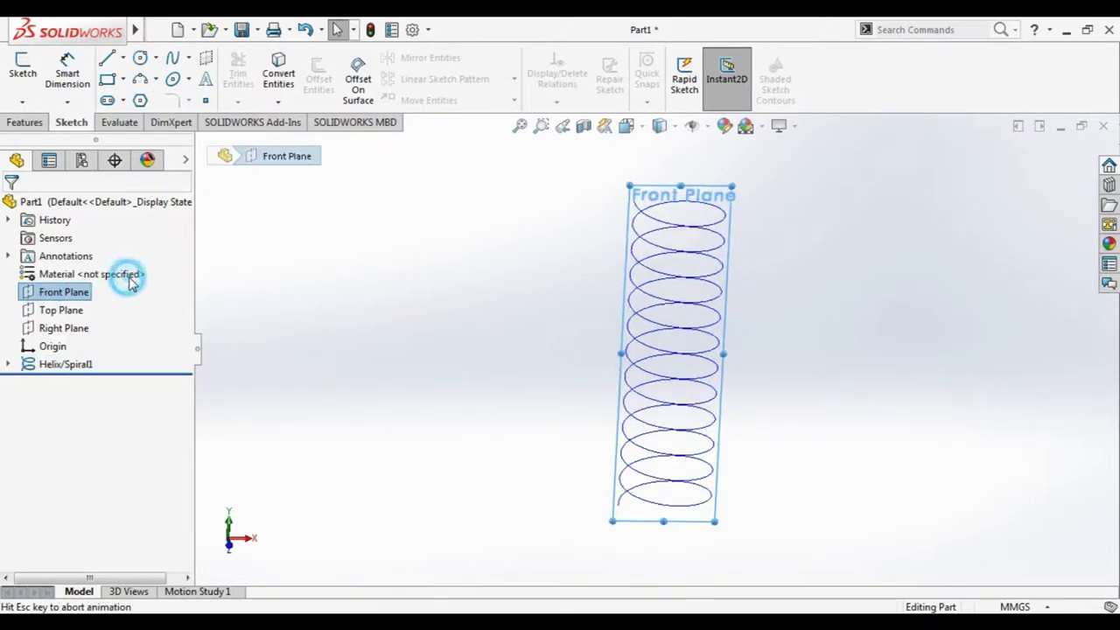
left_click(329, 337)
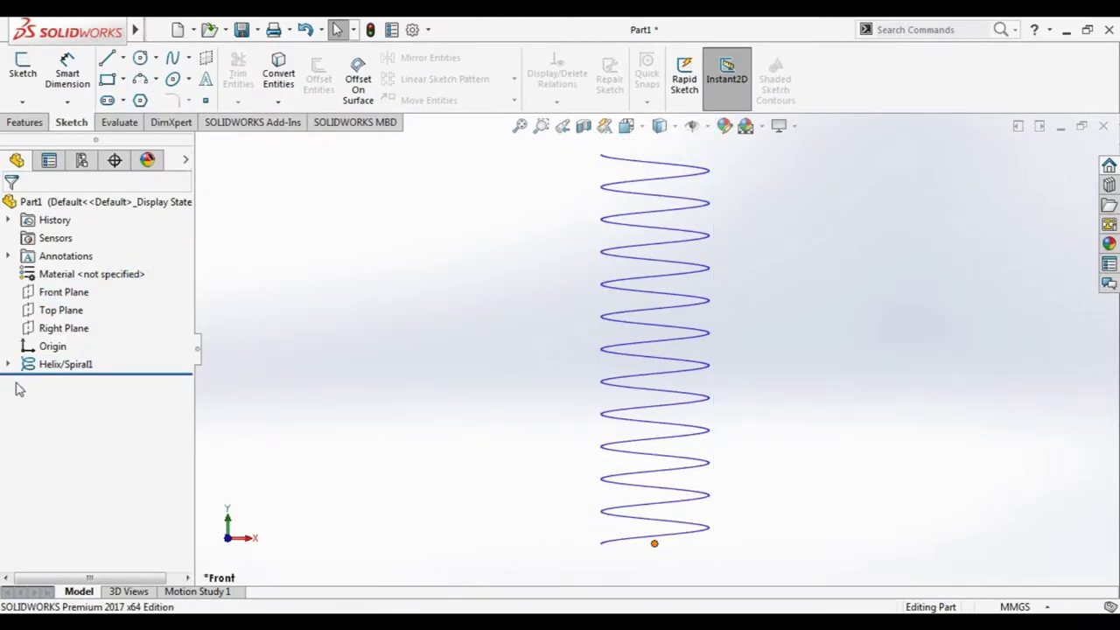
left_click(63, 292)
Sketch a 7.50 mm radius circle on the Front Plane, centred on the helix's start point (-50, 0).
left_click(77, 269)
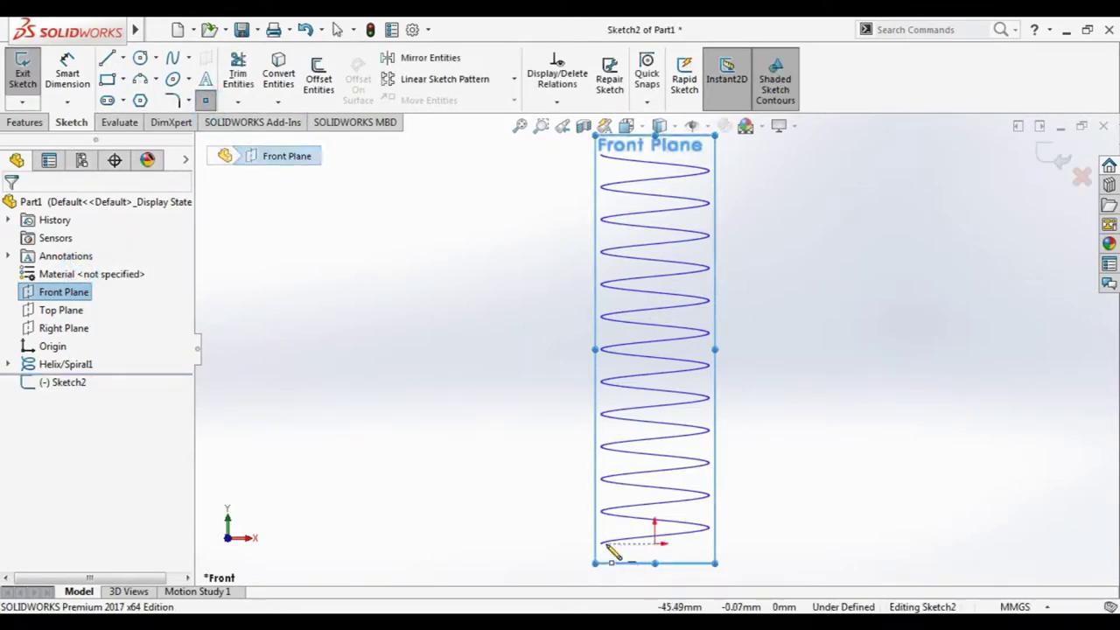
scroll(604, 544, "down", 3)
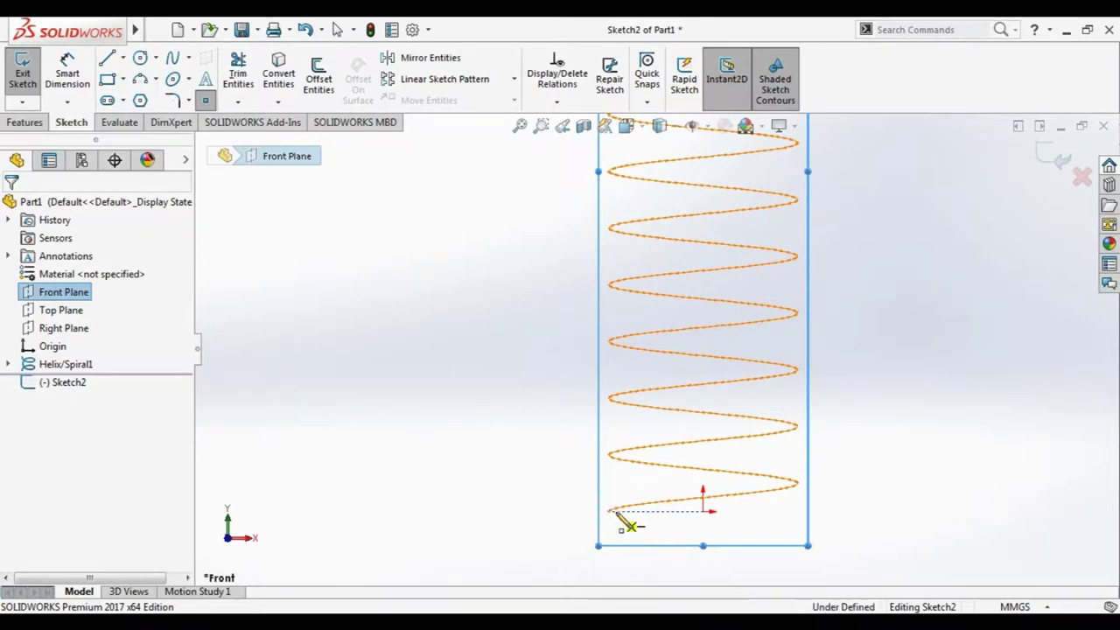
left_click(609, 511)
left_click(140, 57)
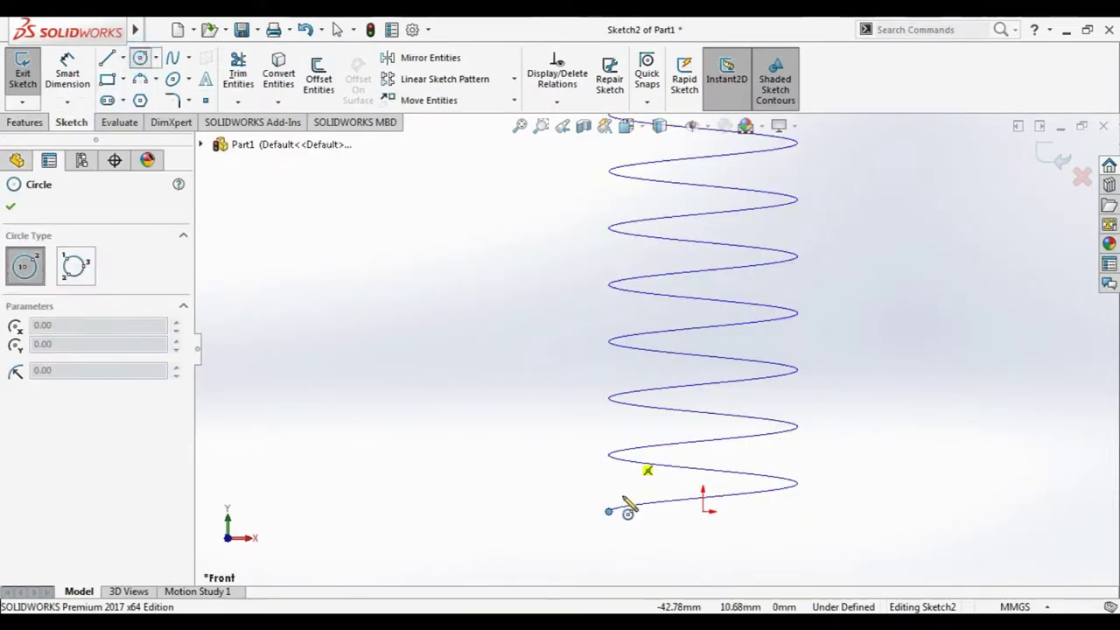
left_click(609, 511)
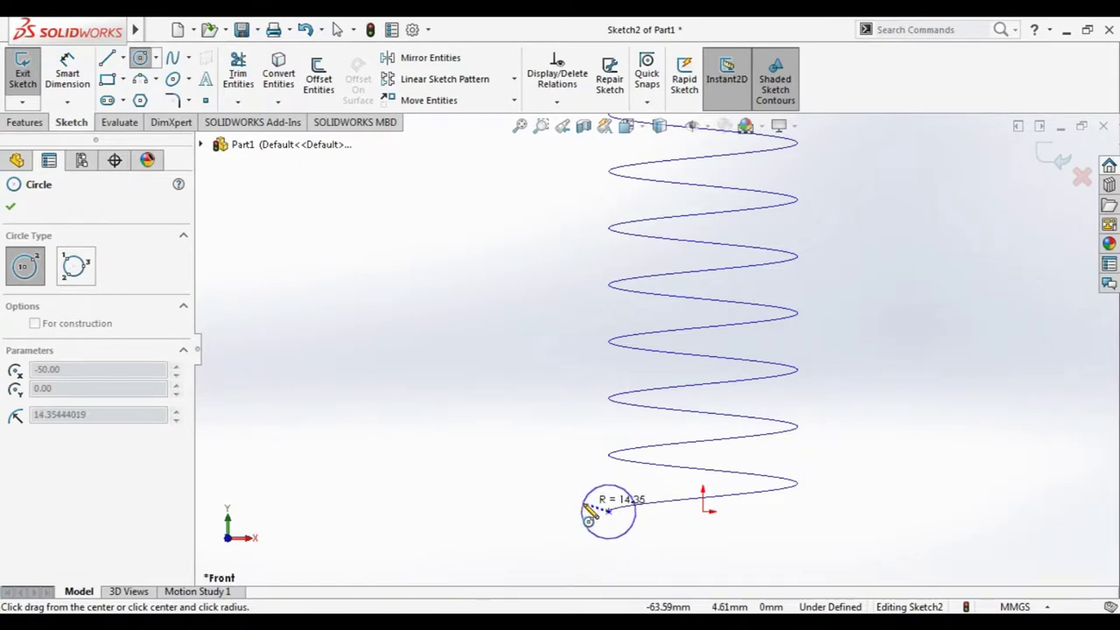
left_click(584, 511)
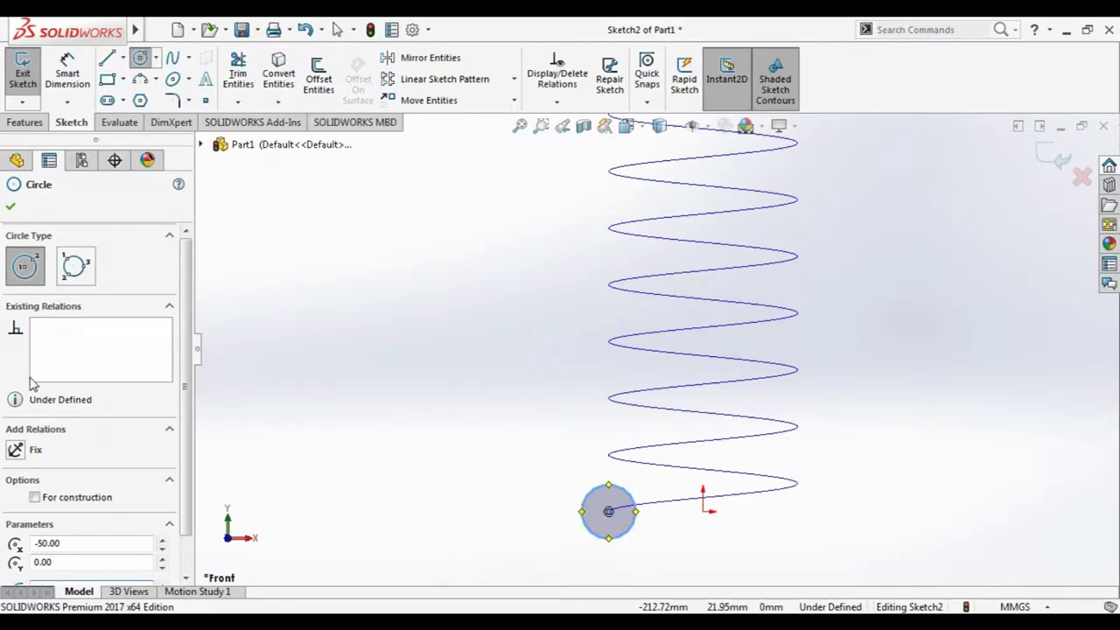
scroll(79, 390, "down", 1)
key("Return")
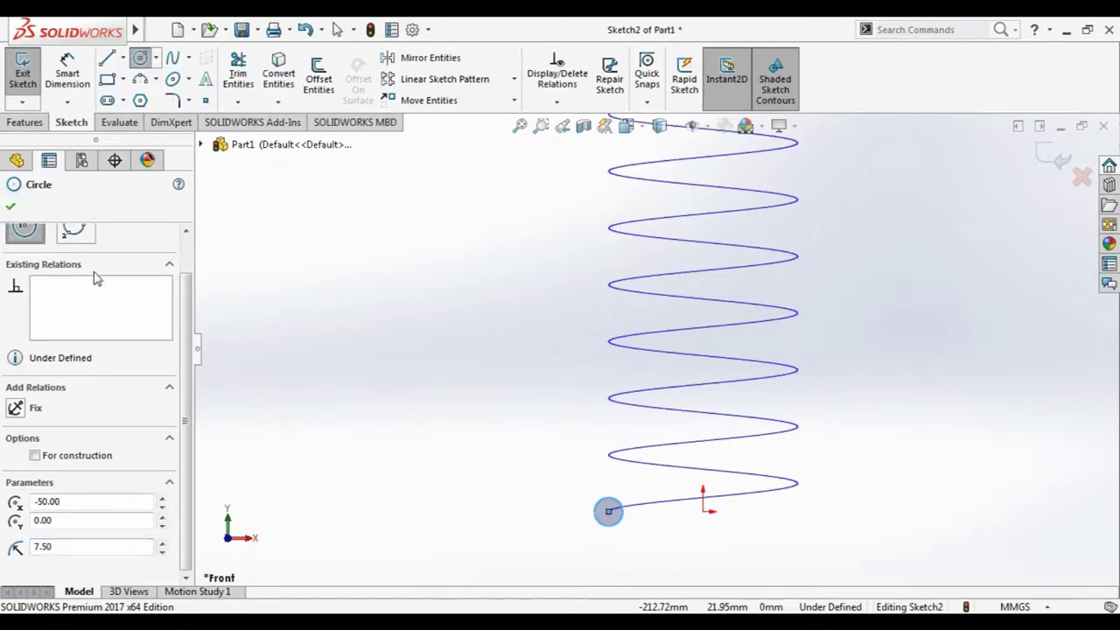
left_click(19, 199)
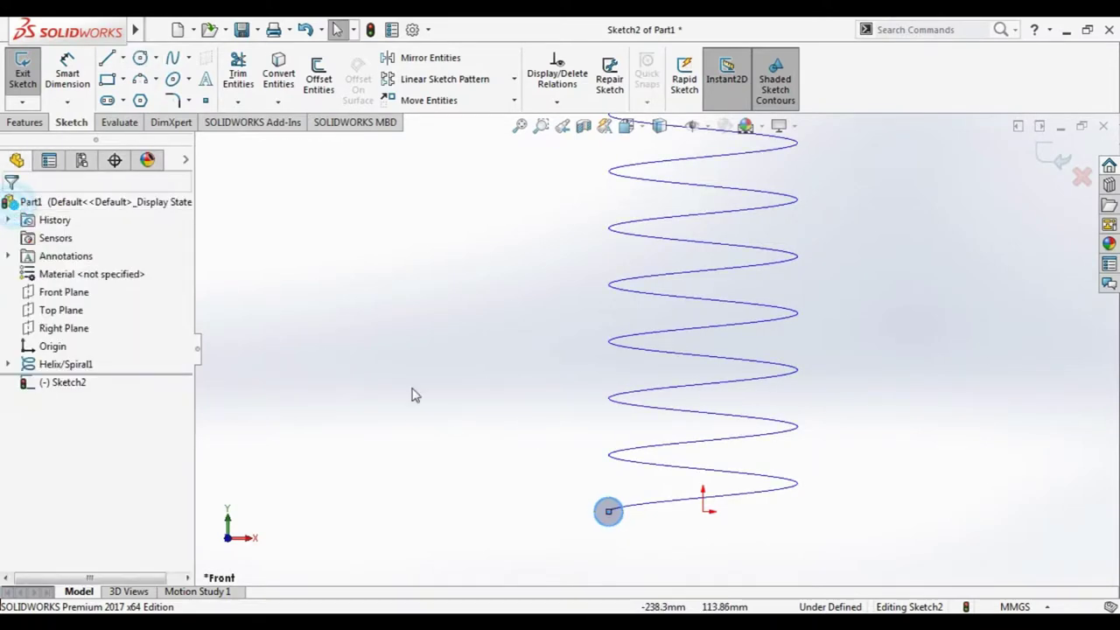
left_click(19, 121)
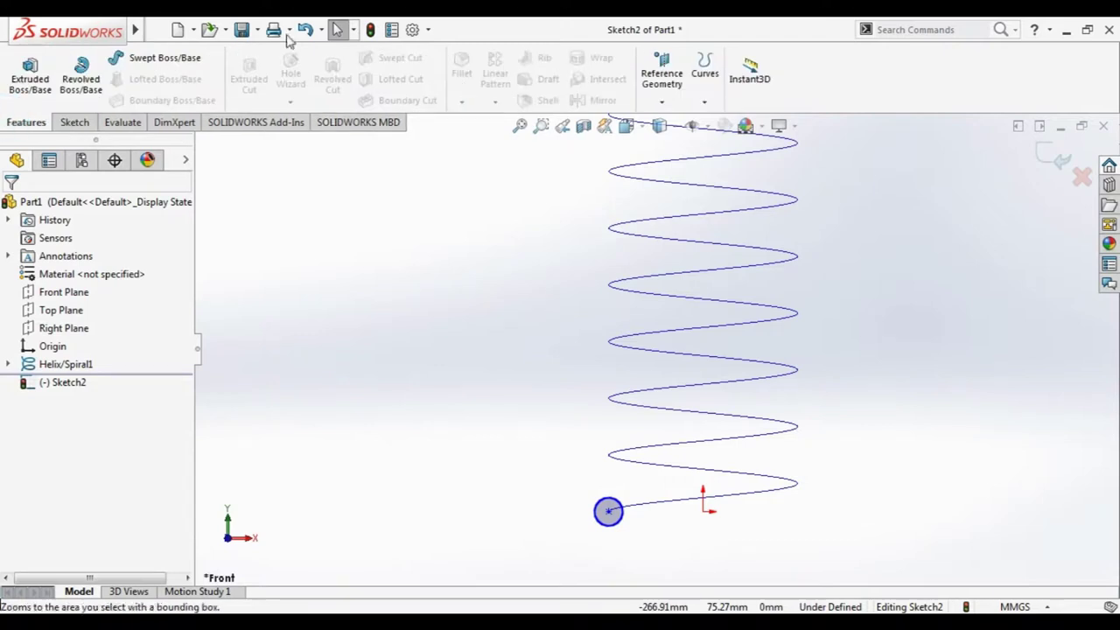
Sweep the Sketch2 circle profile along Helix/Spiral1 as the path.
left_click(175, 58)
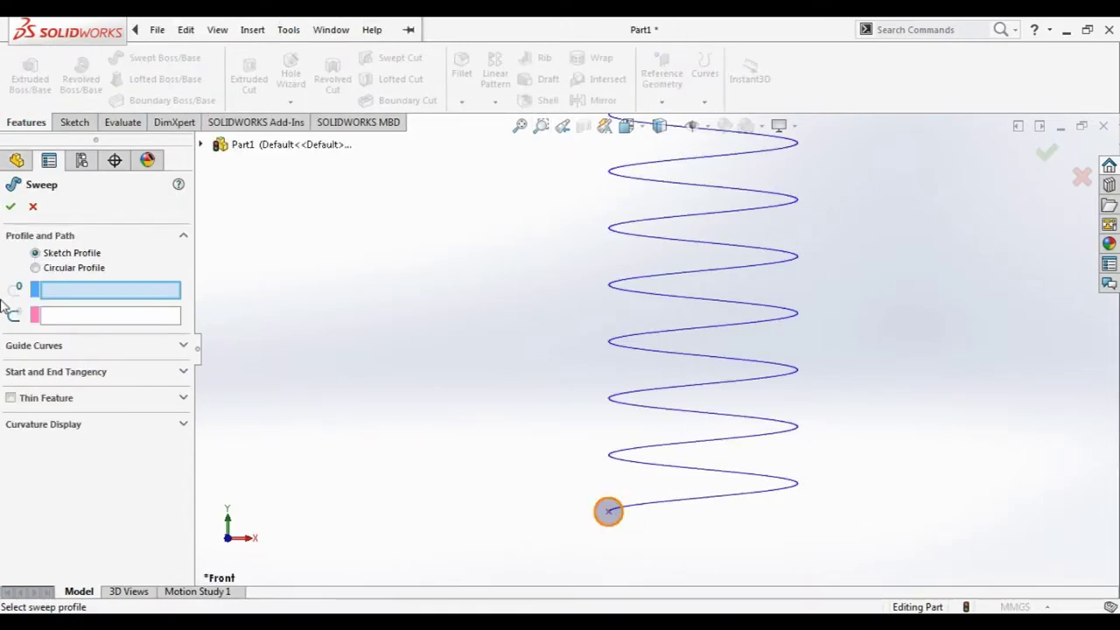
left_click(619, 520)
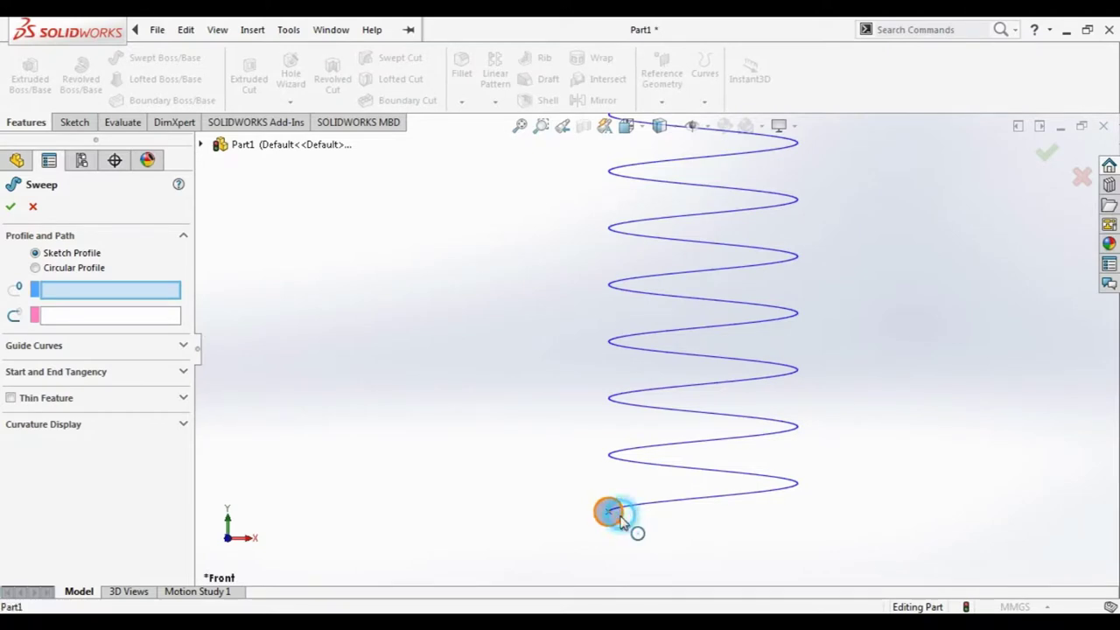
left_click(674, 360)
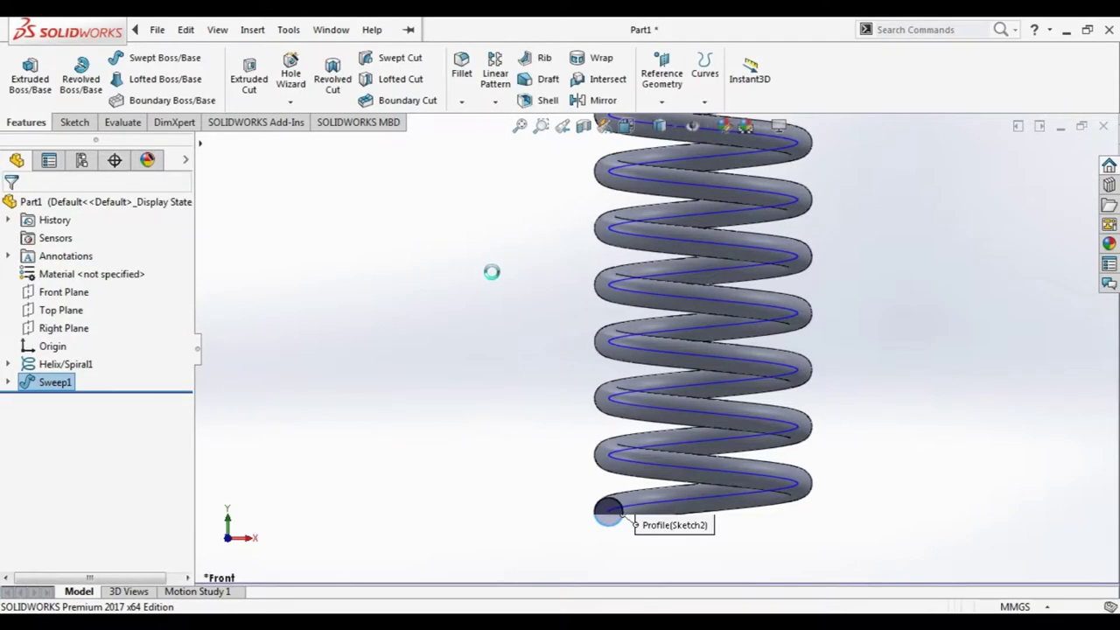
Accept the sweep and view the fitted spring in isometric orientation.
key("z")
key("z")
key("f")
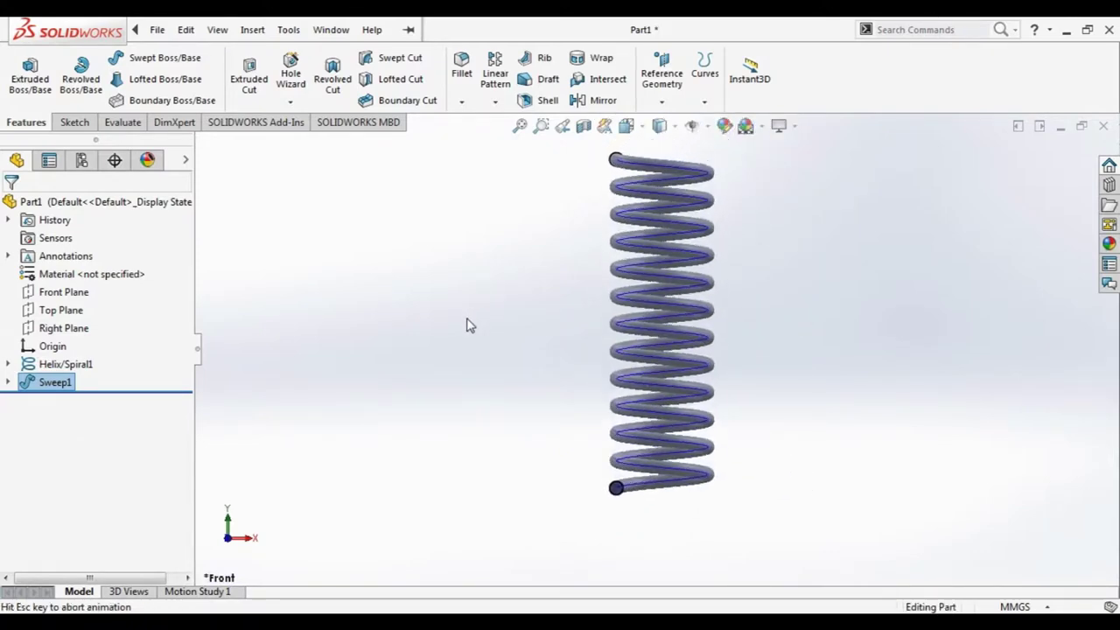
key("space")
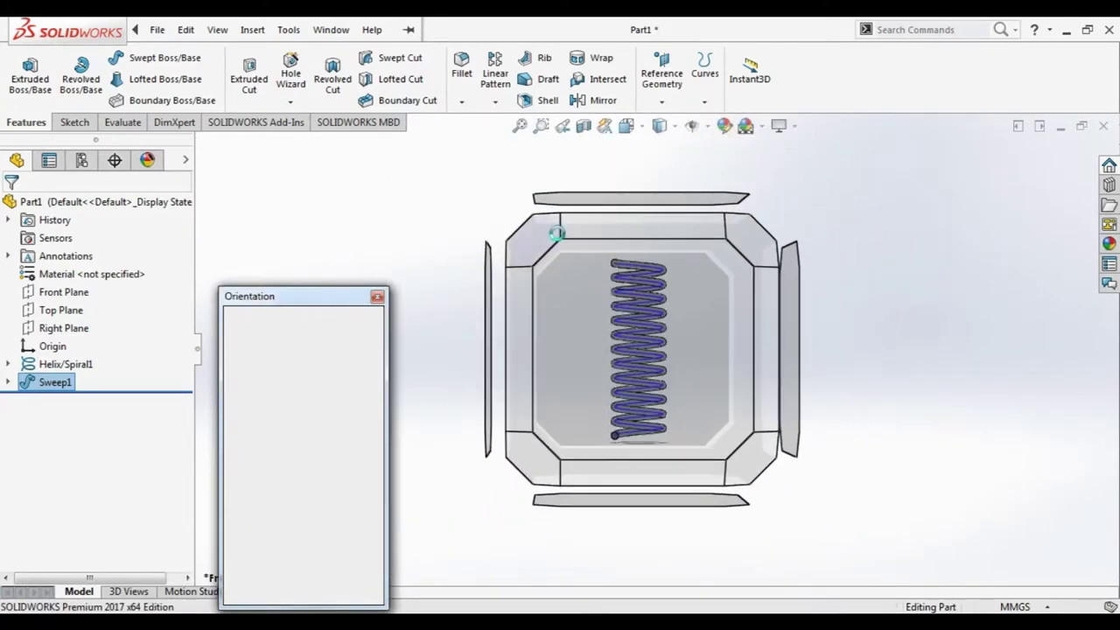
left_click(527, 233)
left_click(510, 276)
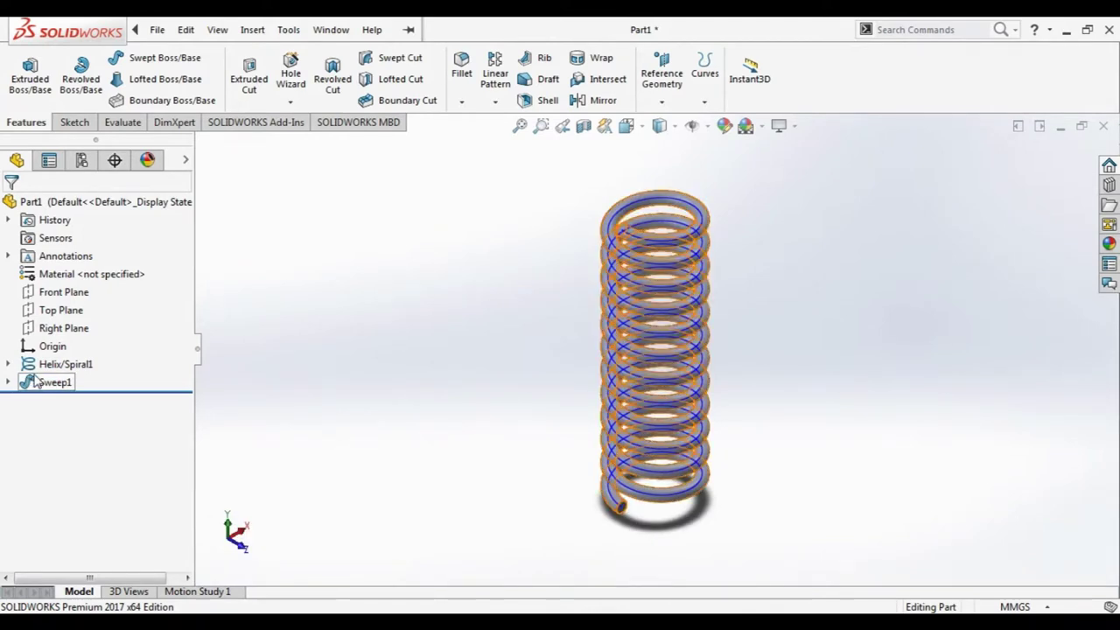
left_click(498, 428)
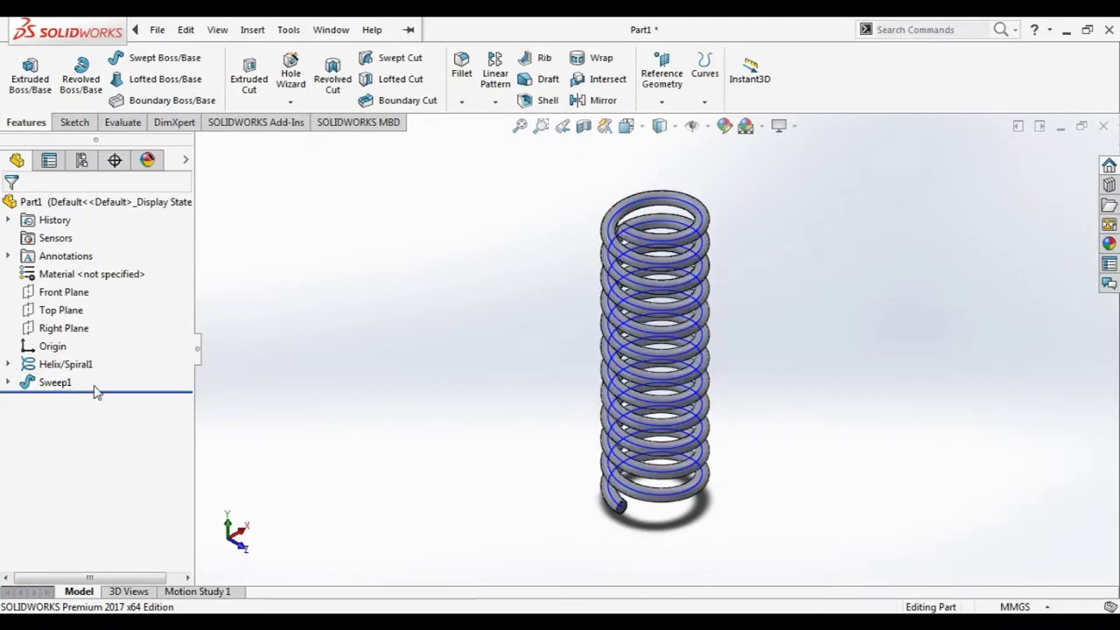
Hide Helix/Spiral1 so only the solid spring coil shows.
left_click(63, 366)
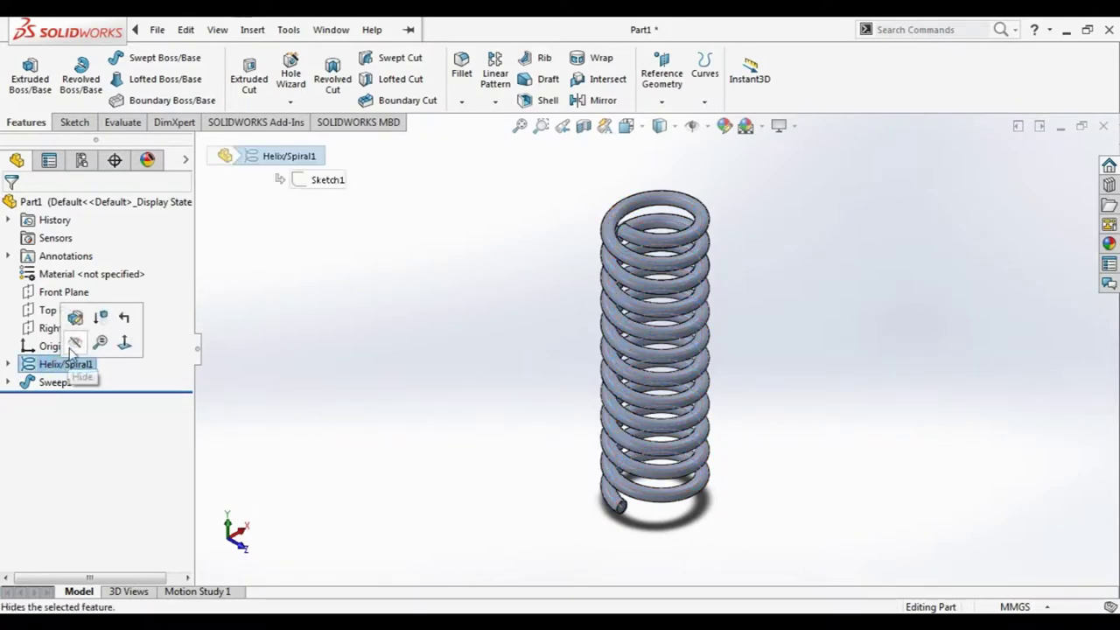
left_click(75, 341)
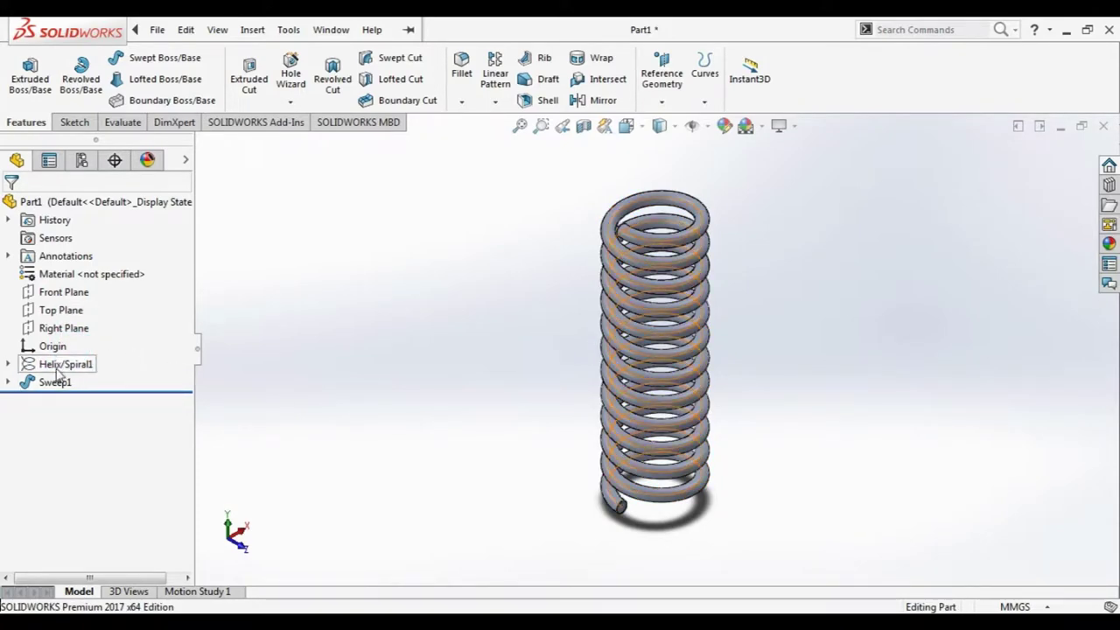
left_click(355, 378)
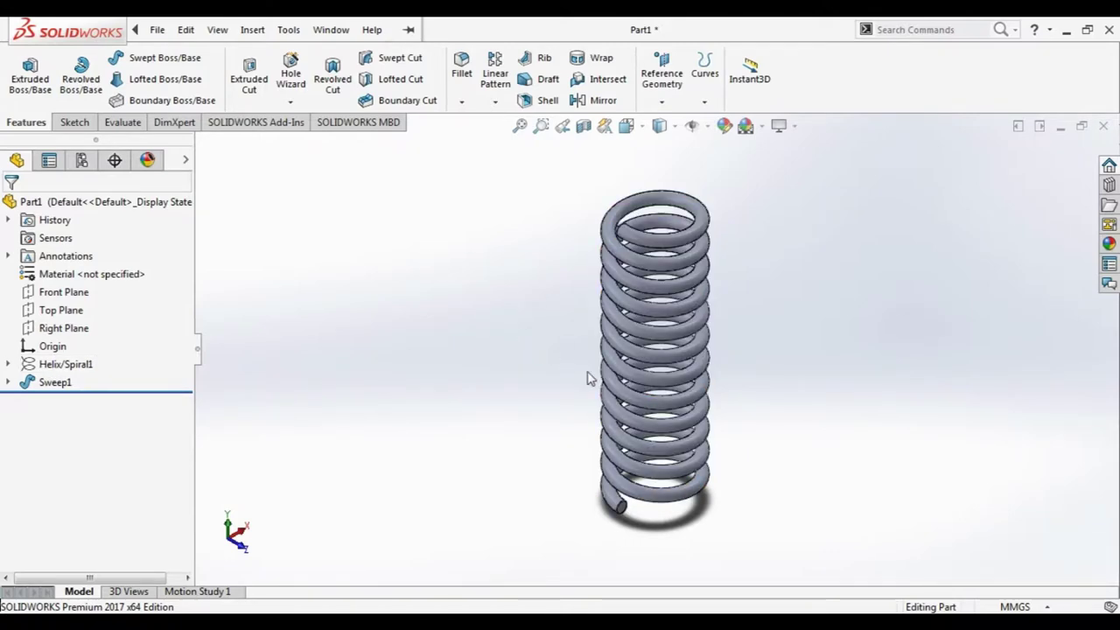
left_click(35, 309)
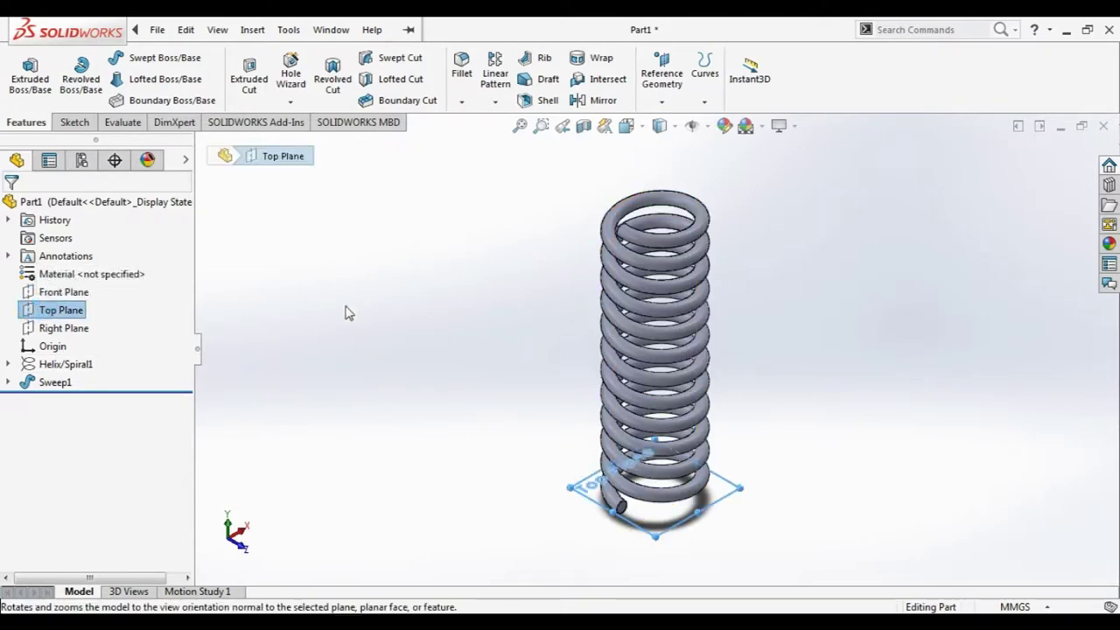
Set the view Normal To the Top Plane, showing the spring end-on as a ring.
middle_click_drag(510, 524, 475, 447)
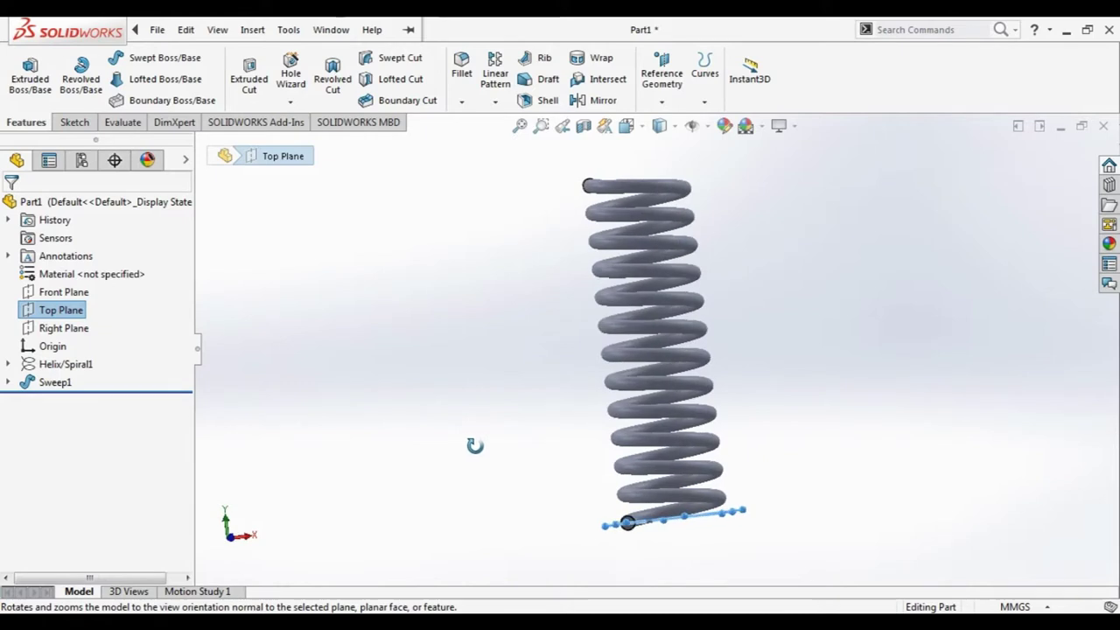
scroll(722, 538, "down", 5)
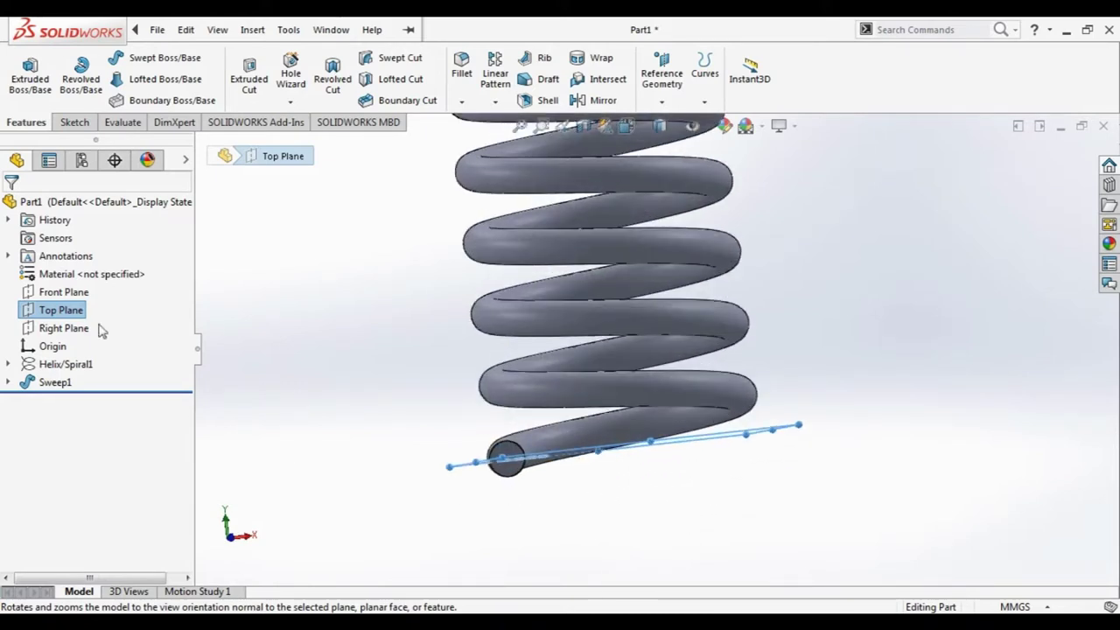
left_click(53, 311)
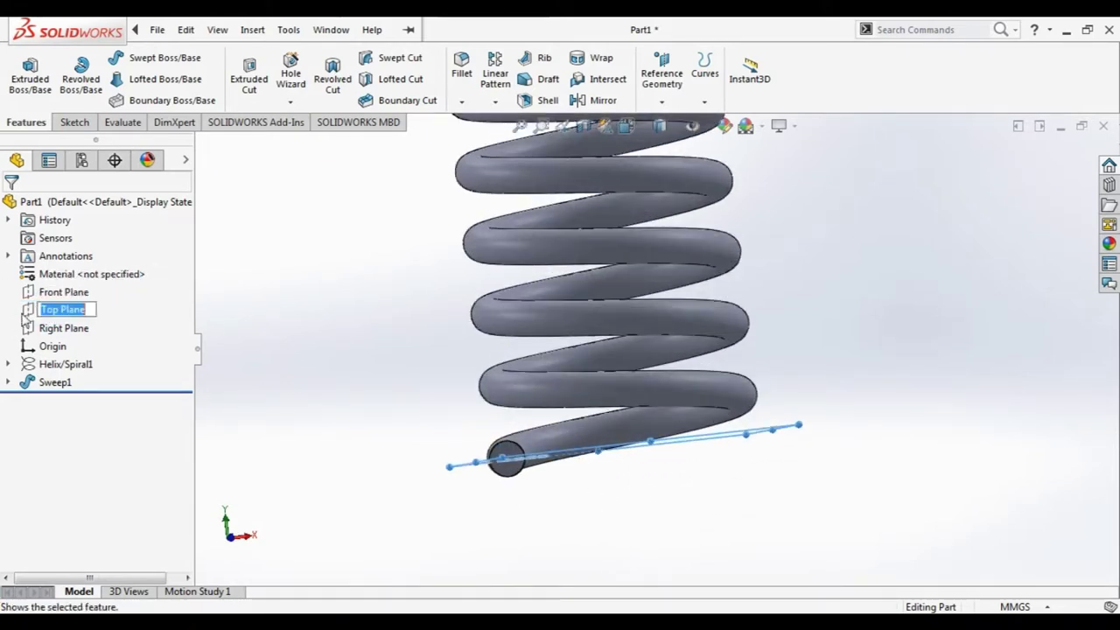
left_click(119, 291)
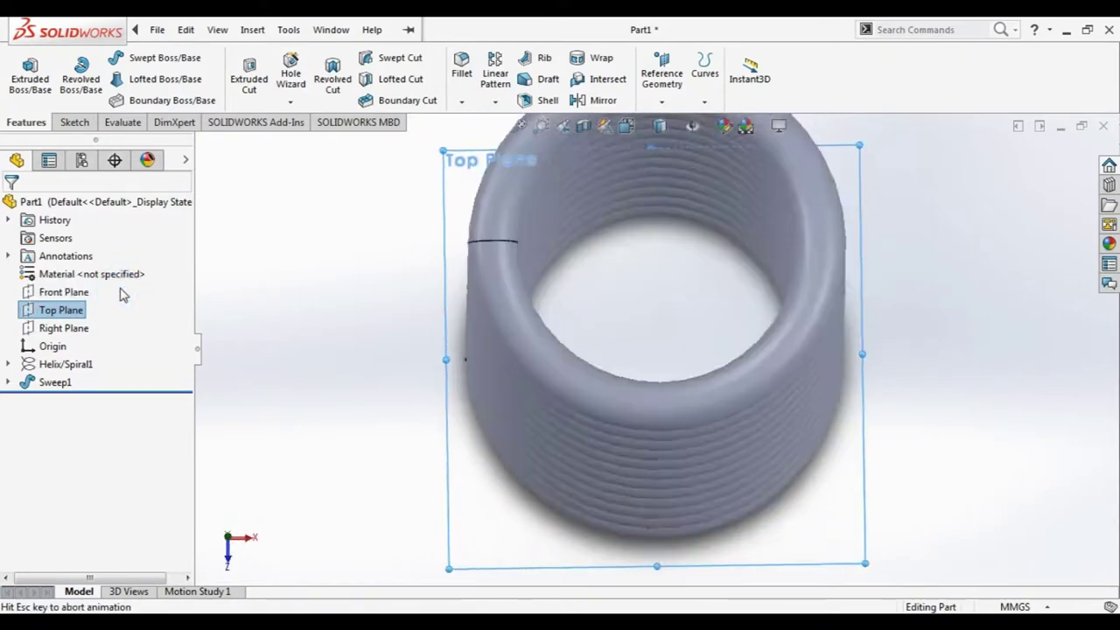
left_click(61, 309)
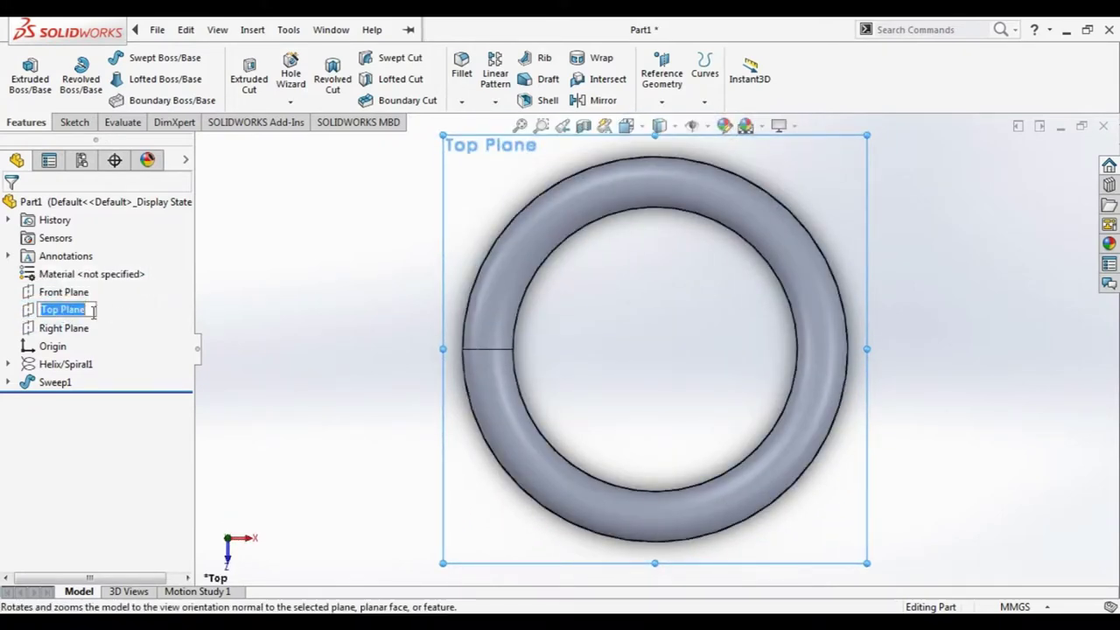
left_click(30, 313)
left_click(117, 287)
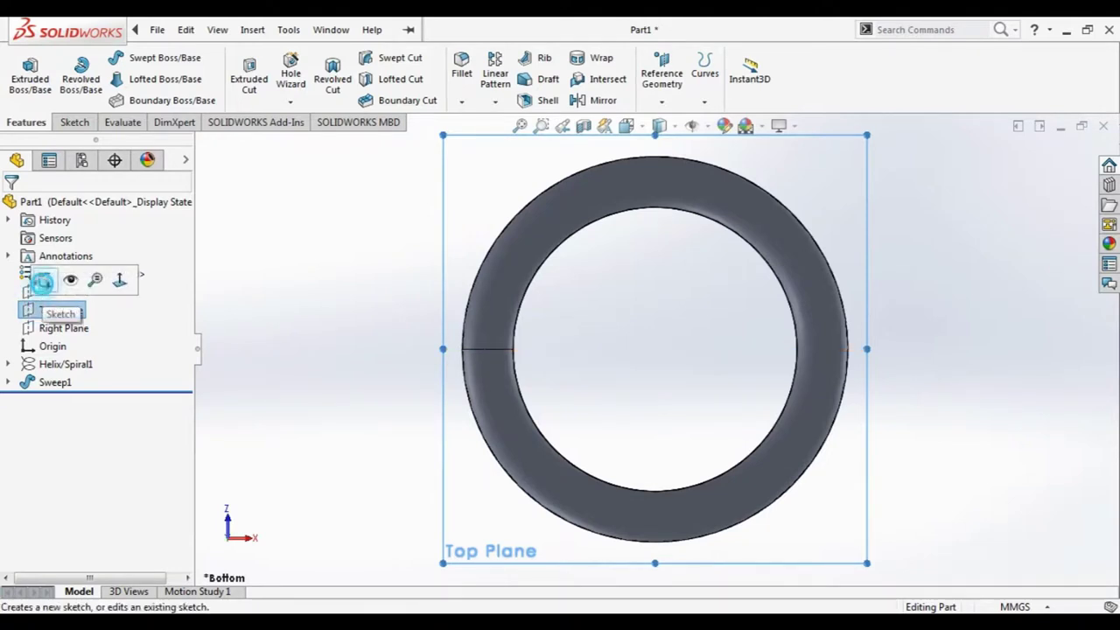
Sketch a corner rectangle on the Top Plane enclosing the whole spring end.
left_click(42, 281)
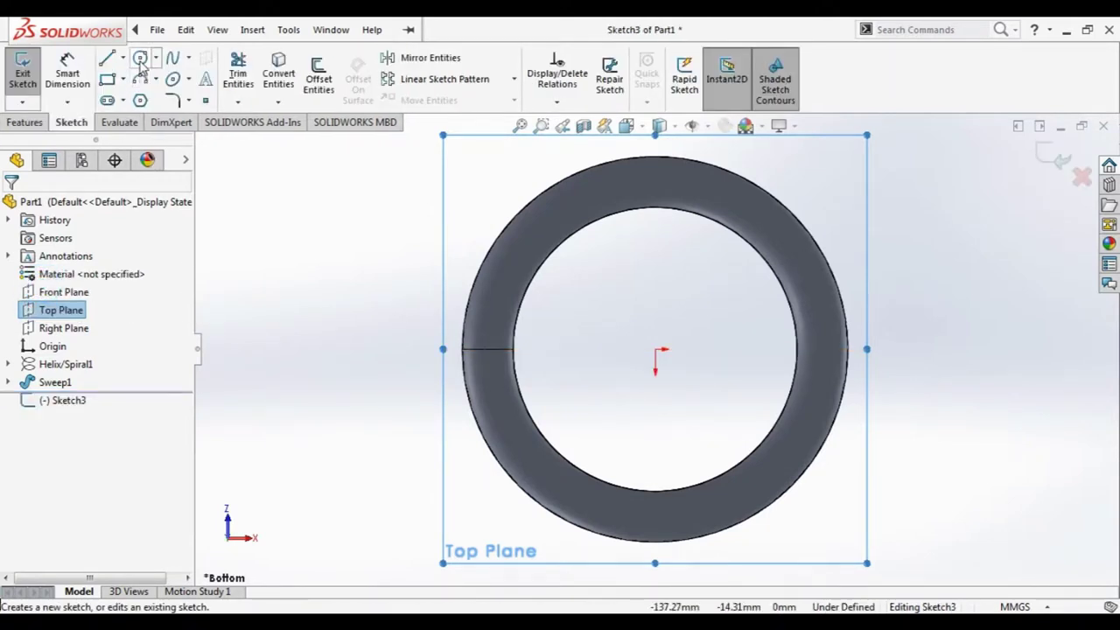
left_click(107, 79)
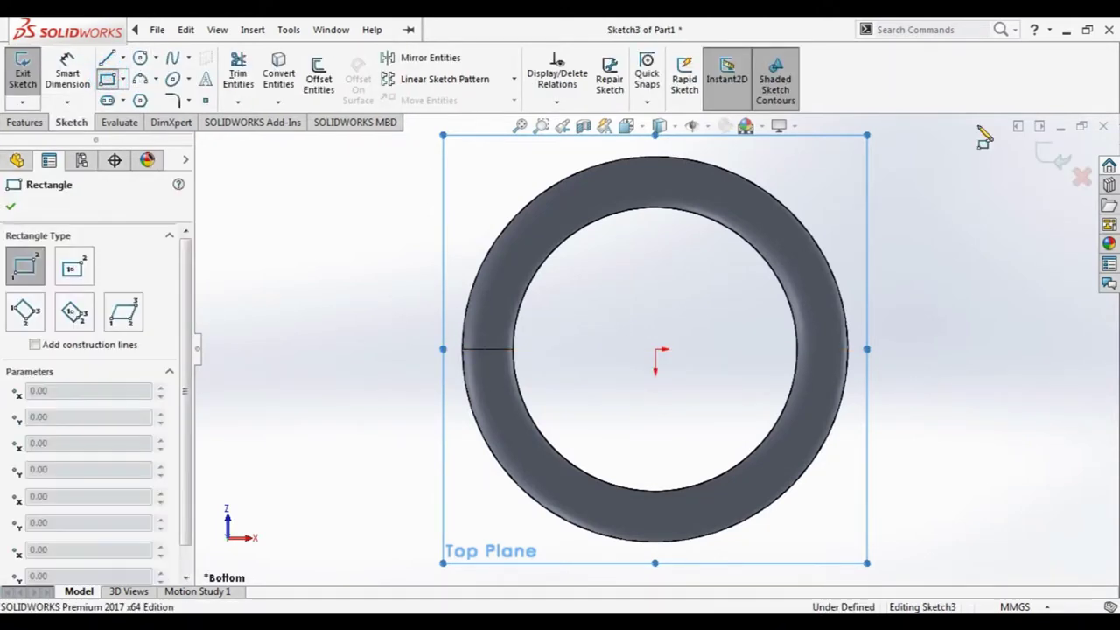
left_click(929, 129)
left_click(378, 561)
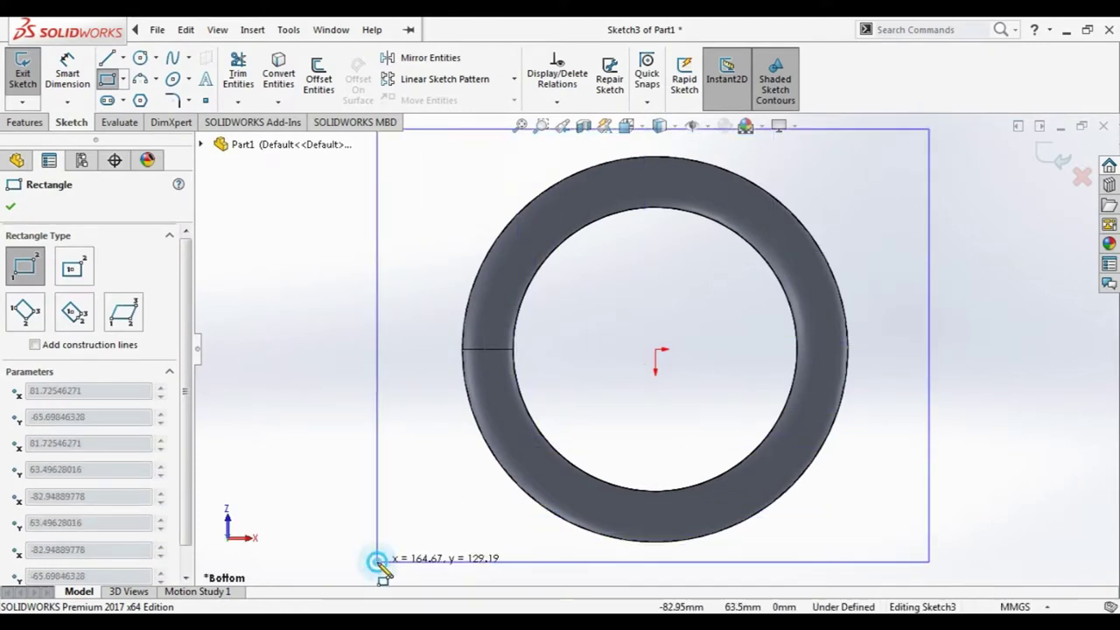
left_click(11, 206)
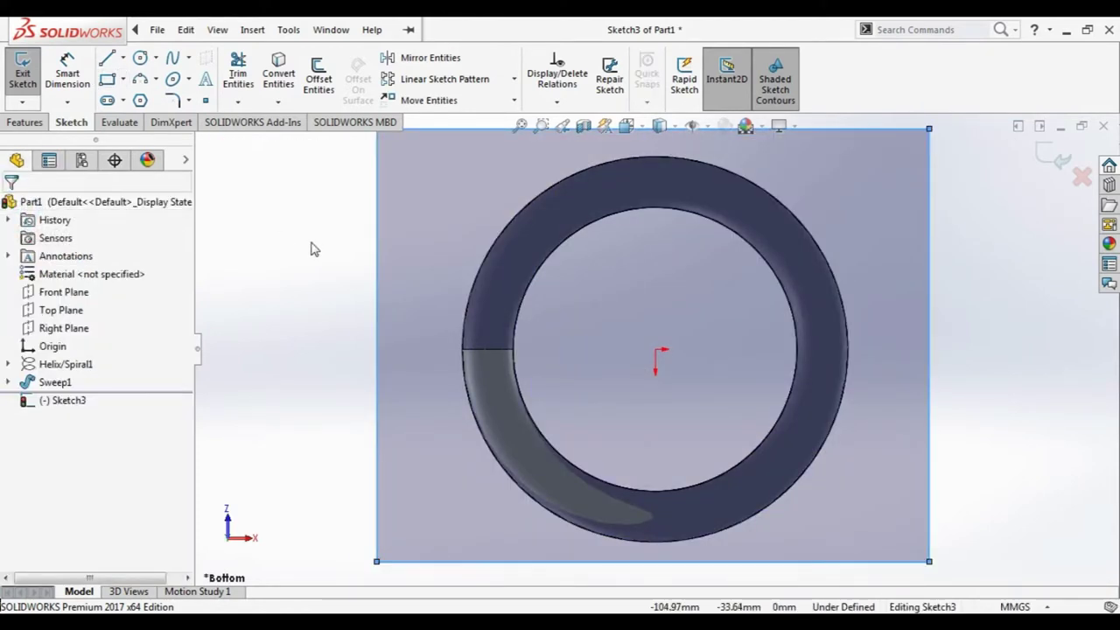
left_click(308, 231)
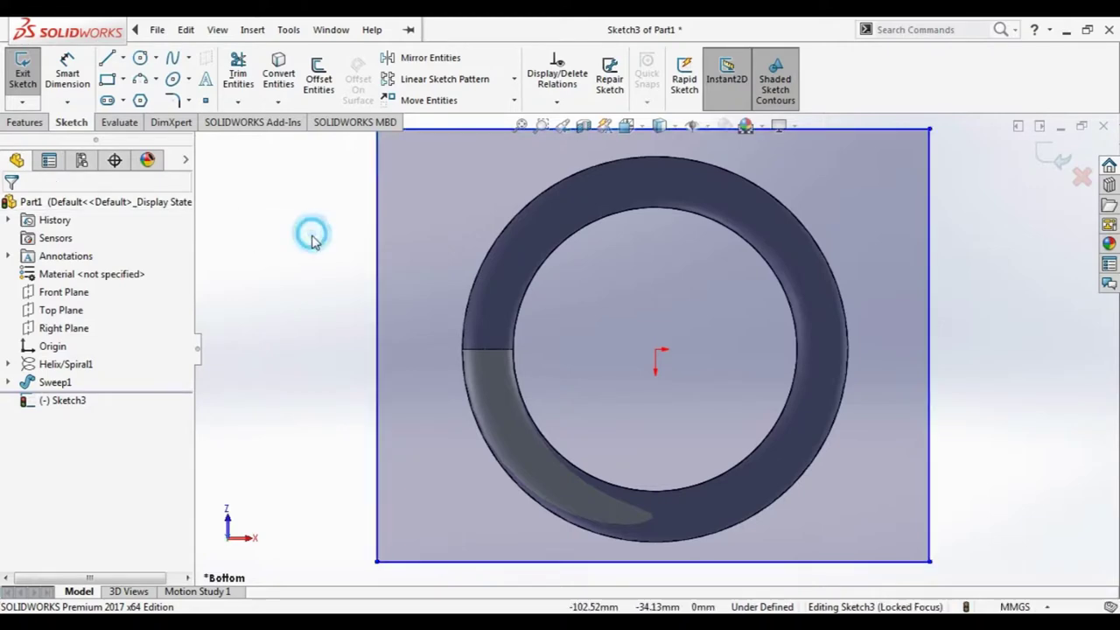
Switch to a side view and start an Extruded Cut from the rectangle sketch.
key("space")
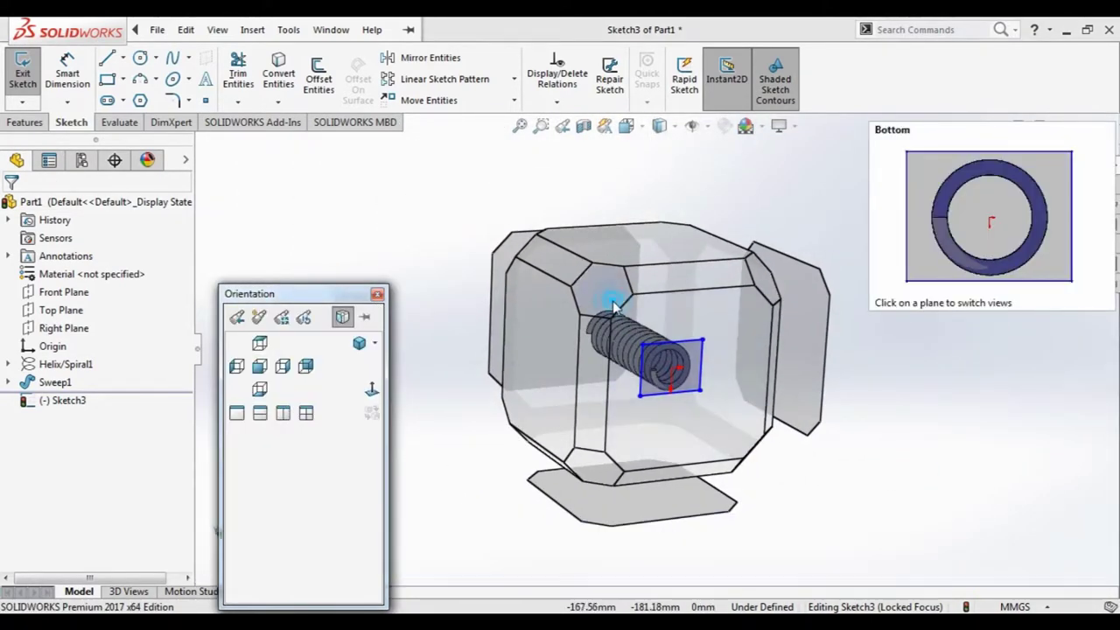
left_click(612, 298)
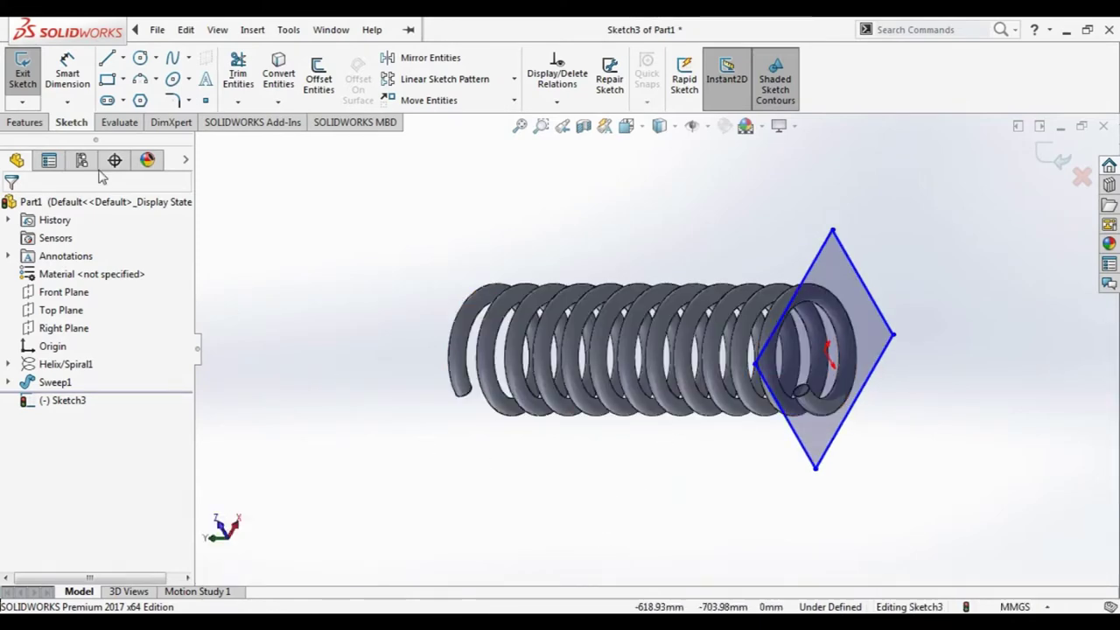
left_click(35, 122)
left_click(248, 72)
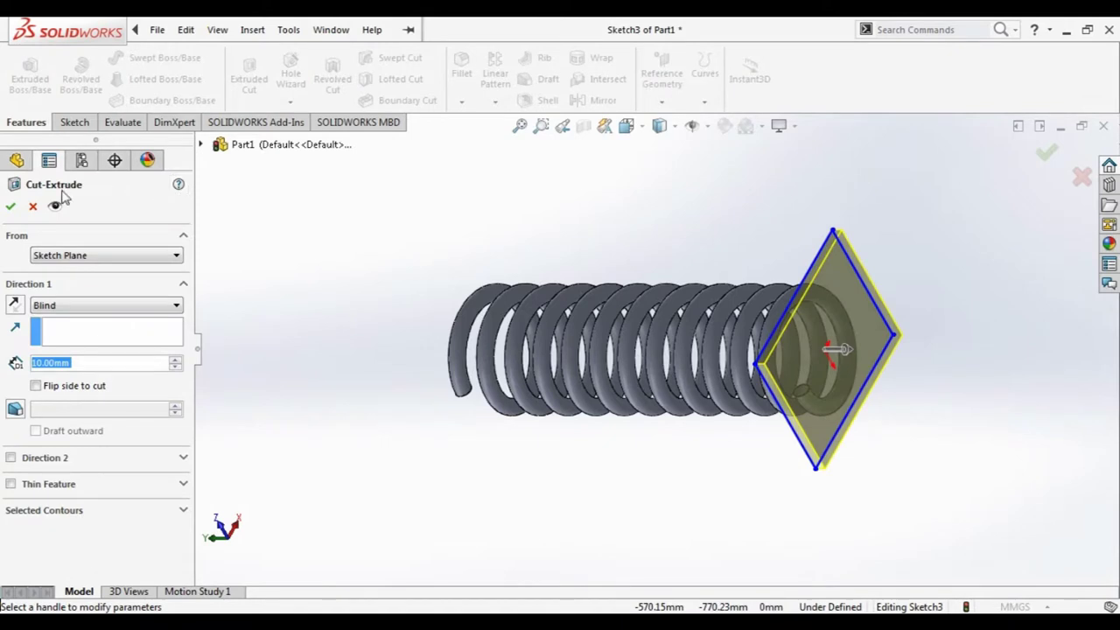
Make the extruded cut Through All, then view the trimmed spring from the Front.
left_click(48, 312)
left_click(57, 330)
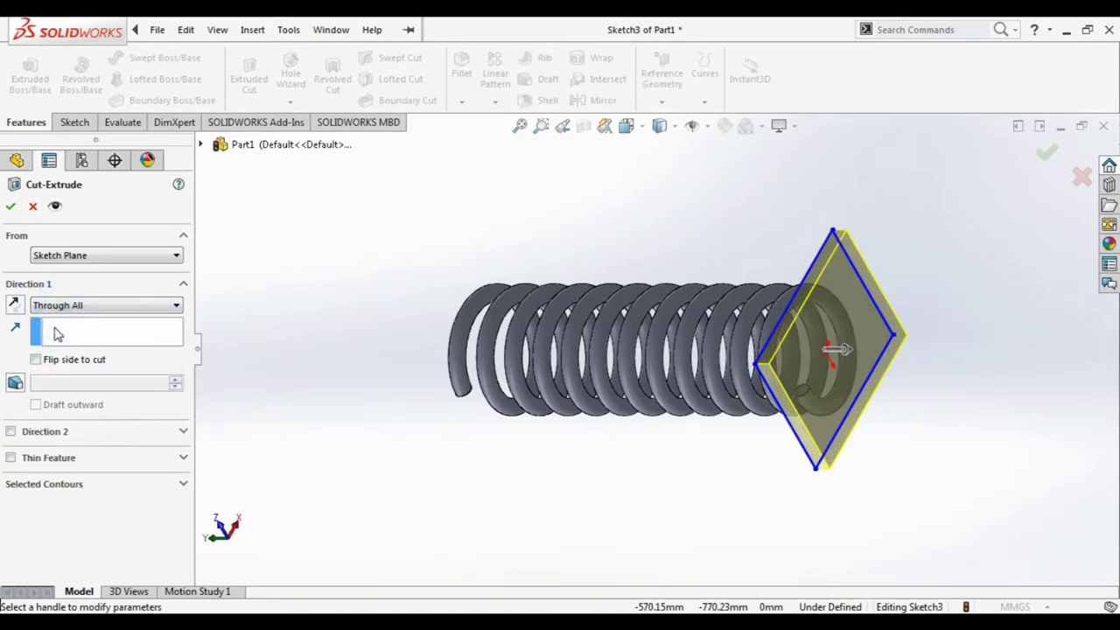
left_click(9, 206)
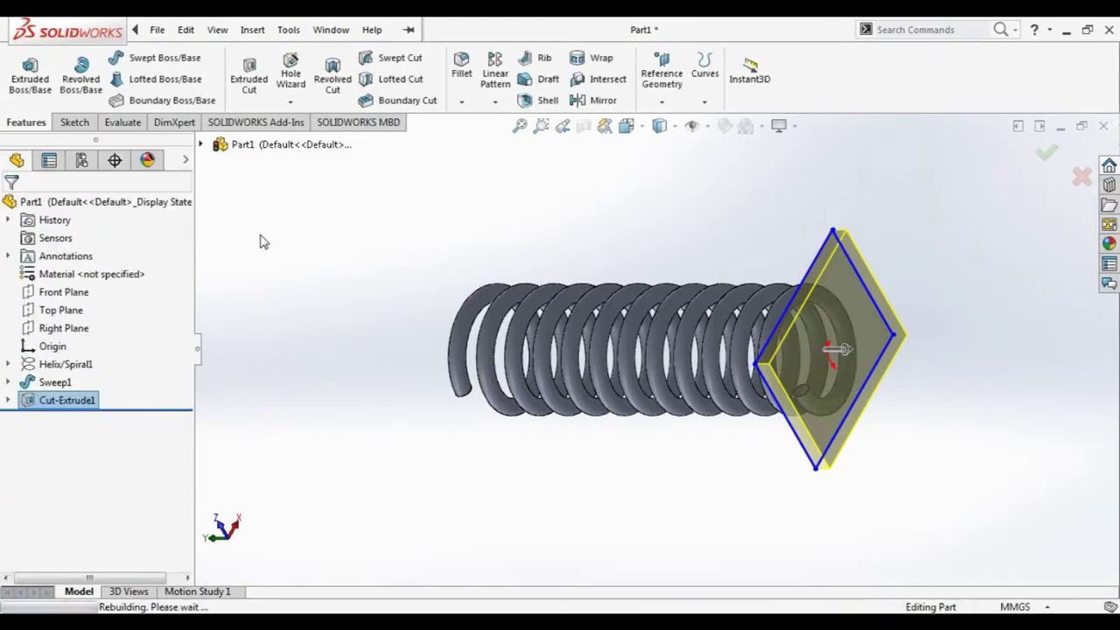
middle_click_drag(905, 307, 875, 412)
scroll(799, 475, "down", 3)
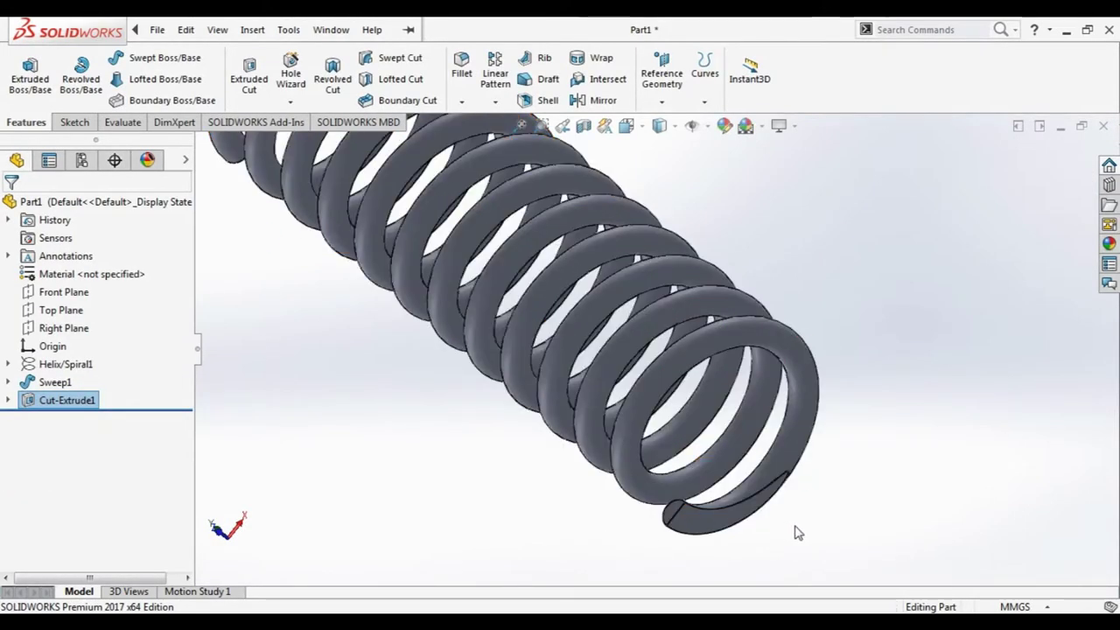
key("space")
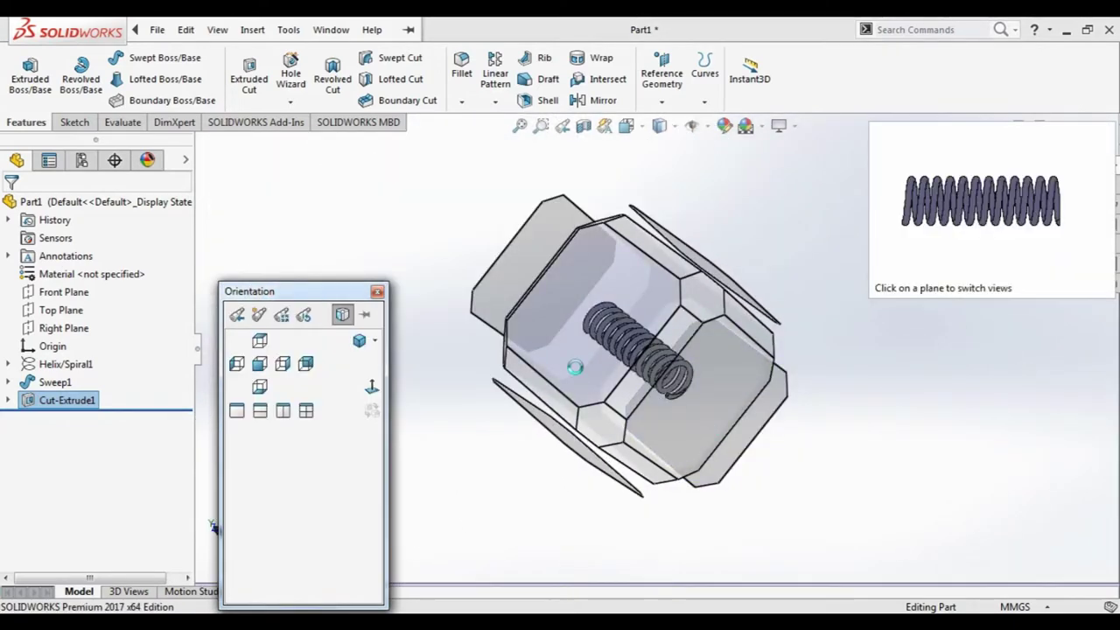
left_click(575, 367)
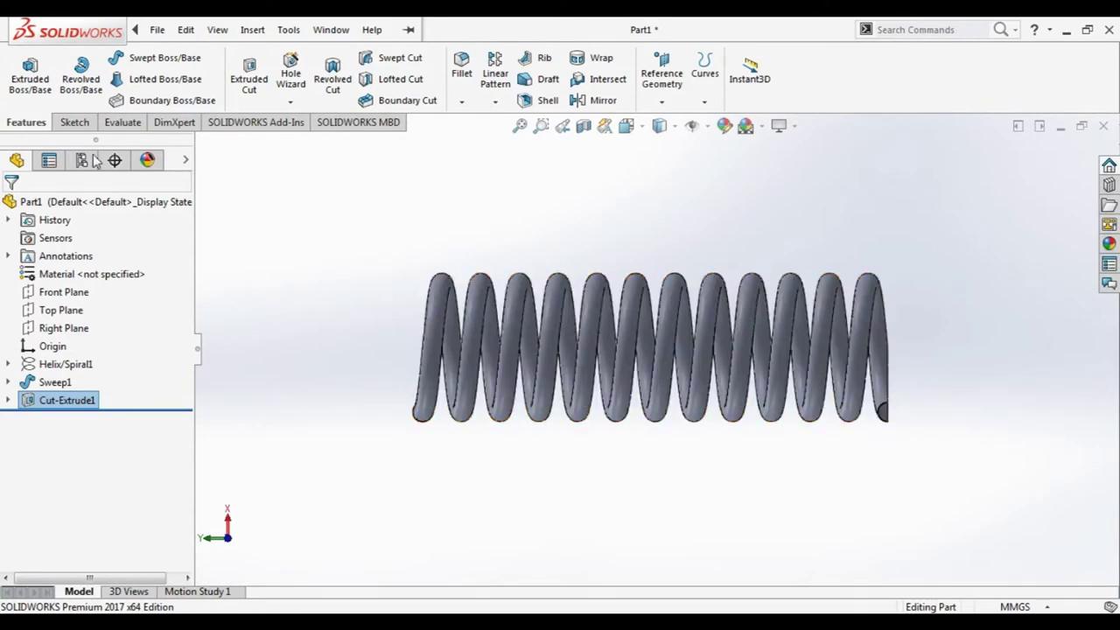
Select the spring's end edges to read their wire diameter and arc length.
left_click(372, 30)
left_click(752, 74)
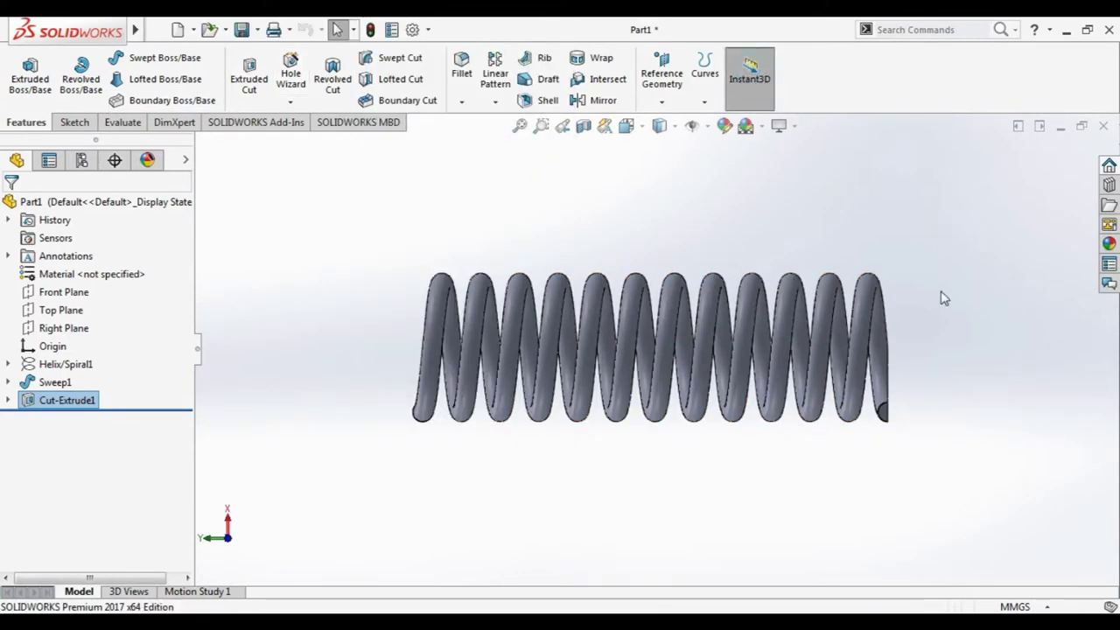
left_click(888, 396)
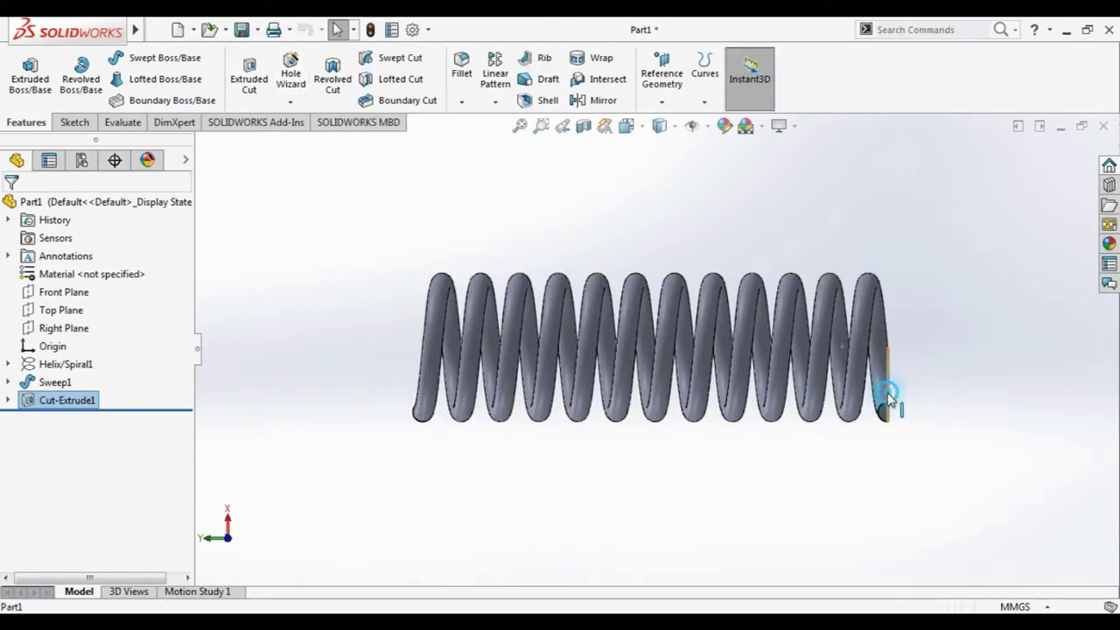
left_click(414, 419)
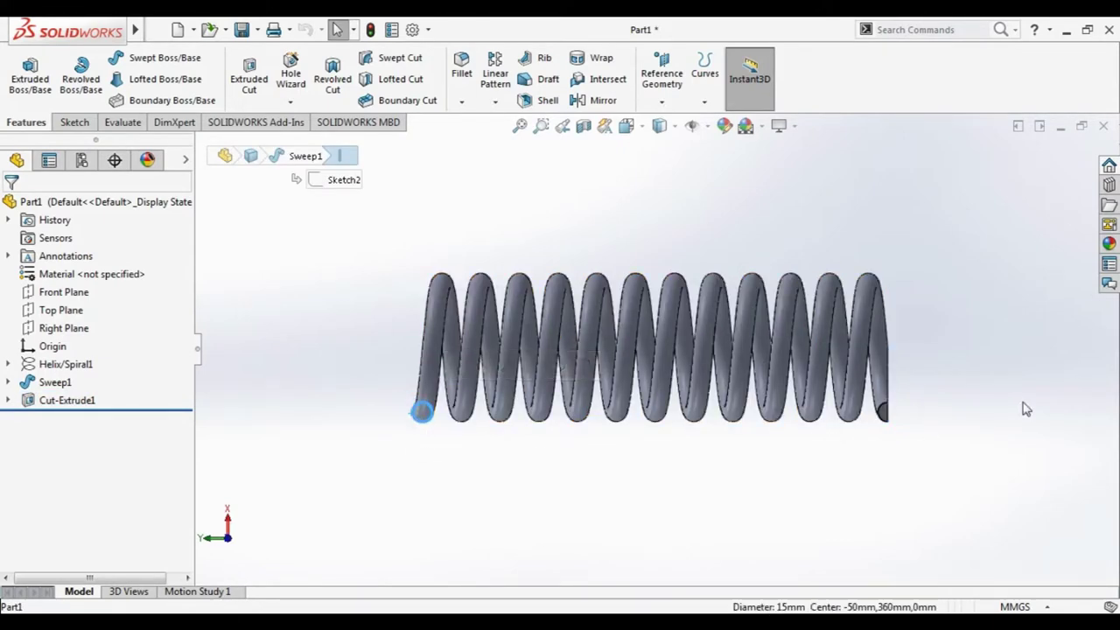
left_click(889, 392)
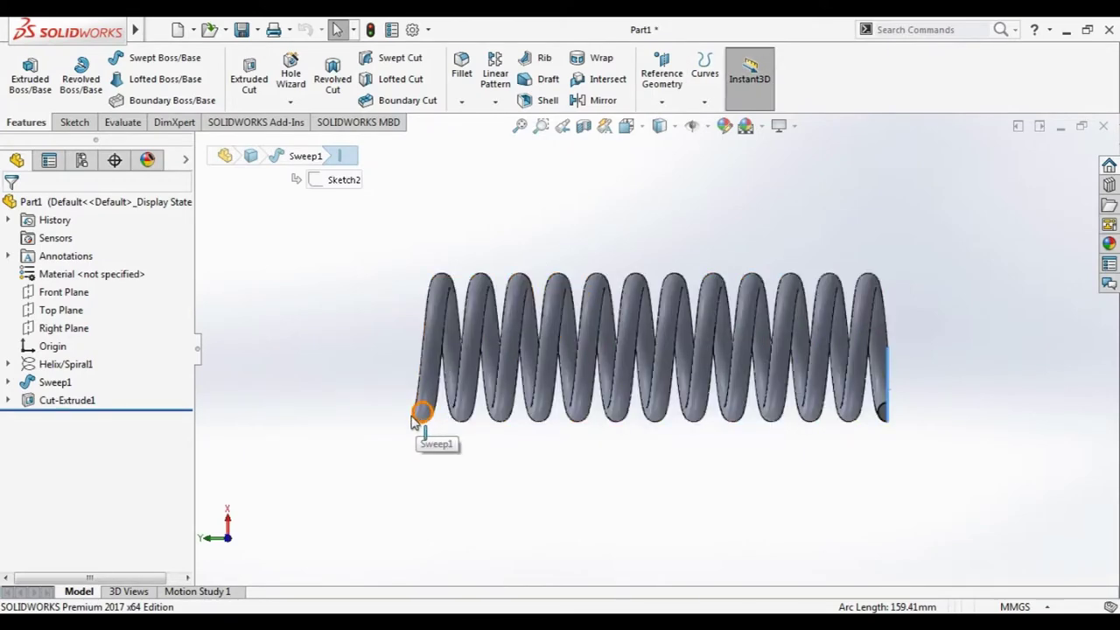
left_click(415, 422)
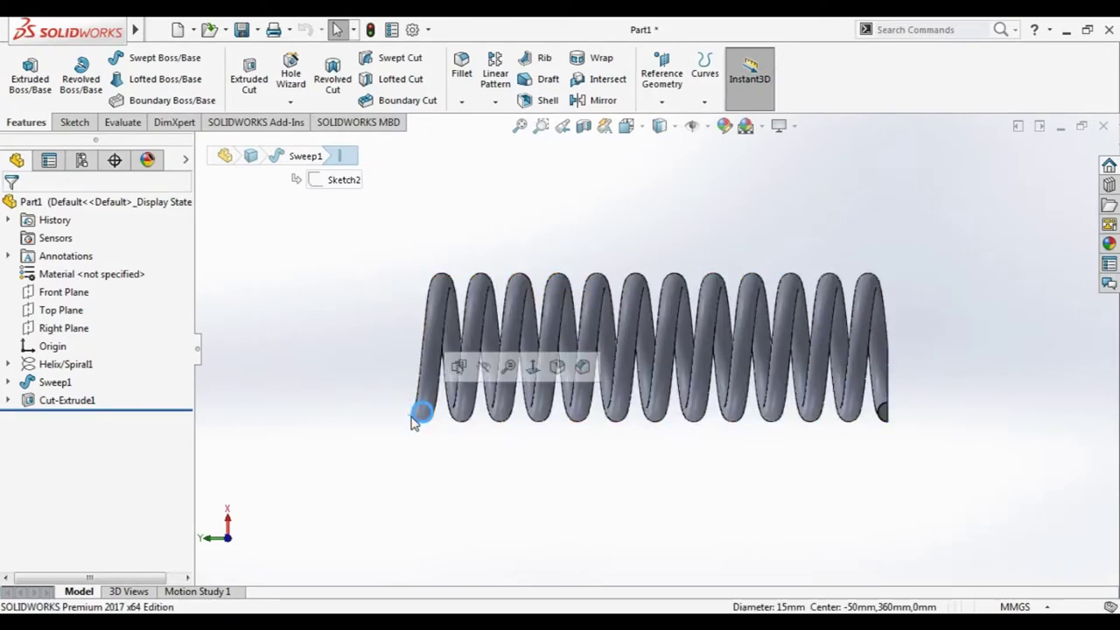
Clear the edge selection and start a new reference plane.
left_click(452, 473)
left_click(254, 261)
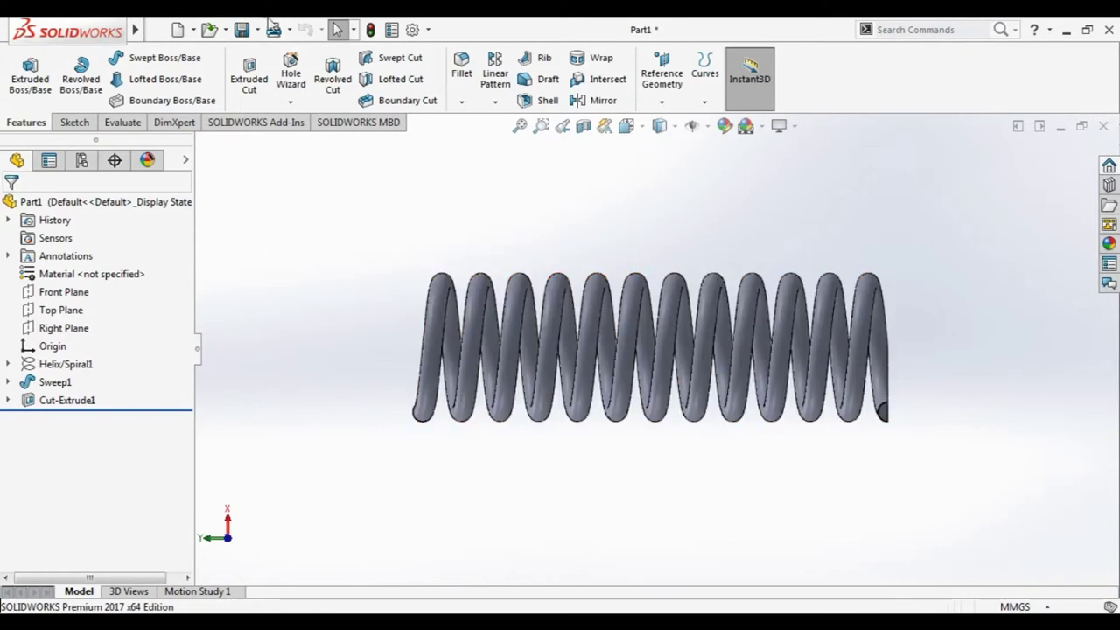
left_click(662, 103)
left_click(674, 124)
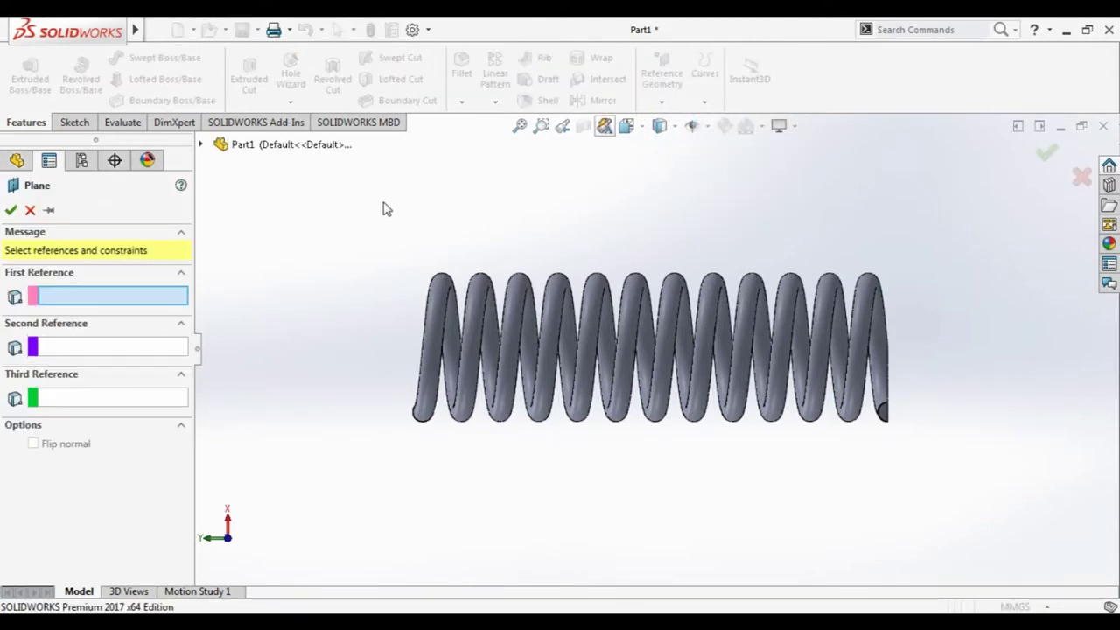
Try the spring's face as the plane's first reference and toggle the offset flip.
mouse_move(365, 294)
middle_mouse_down()
mouse_move(403, 262)
mouse_move(401, 272)
middle_mouse_up()
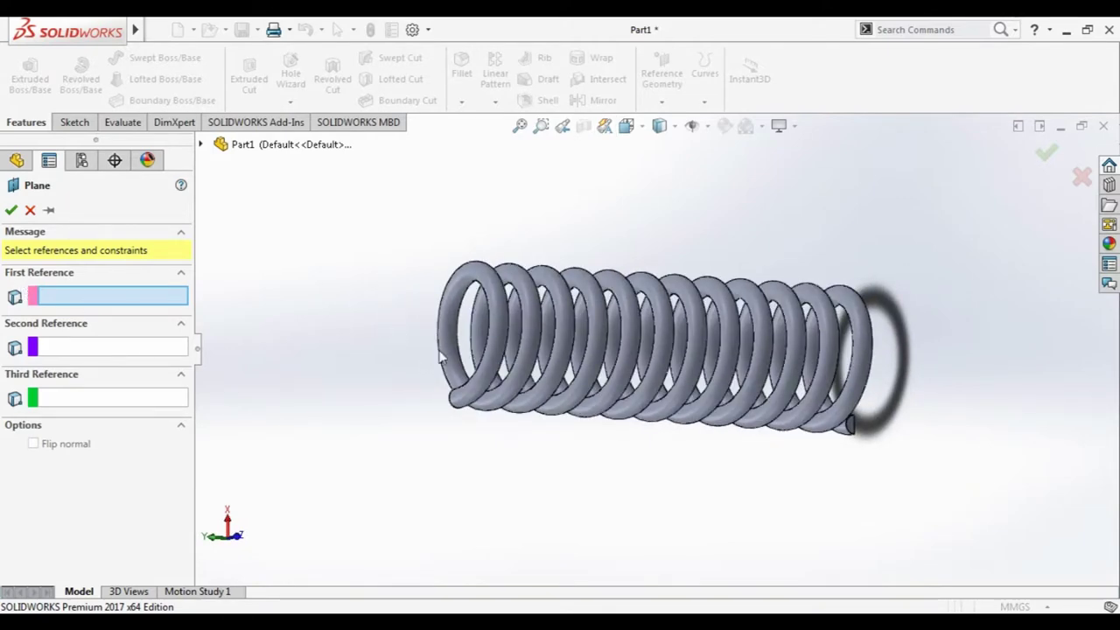
left_click(462, 398)
mouse_move(525, 476)
middle_mouse_down()
mouse_move(560, 405)
mouse_move(562, 437)
middle_mouse_up()
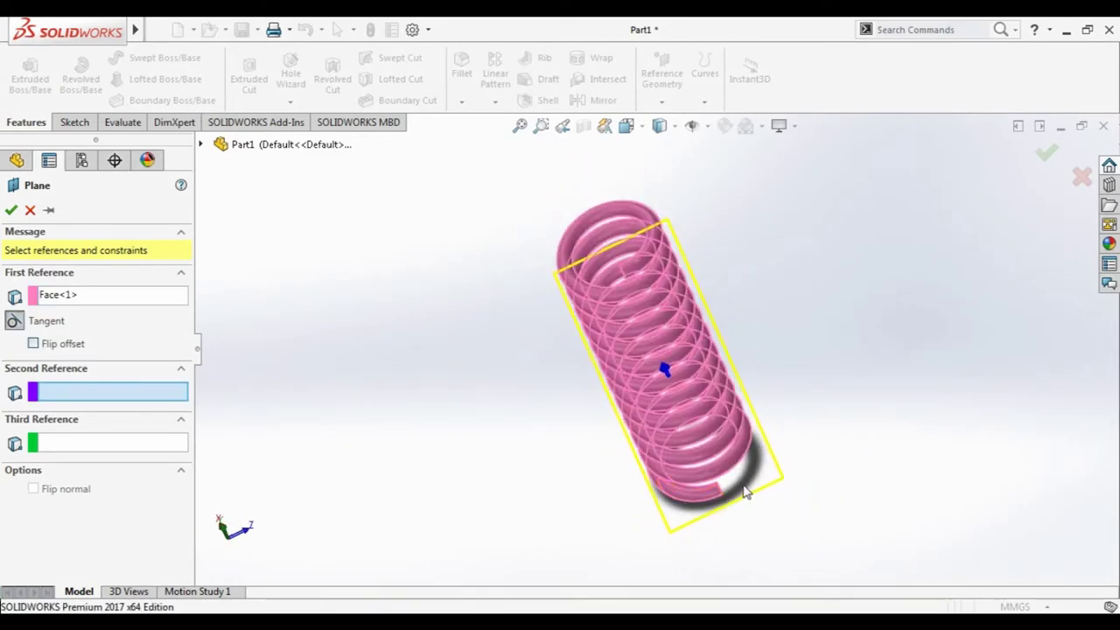
left_click(70, 294)
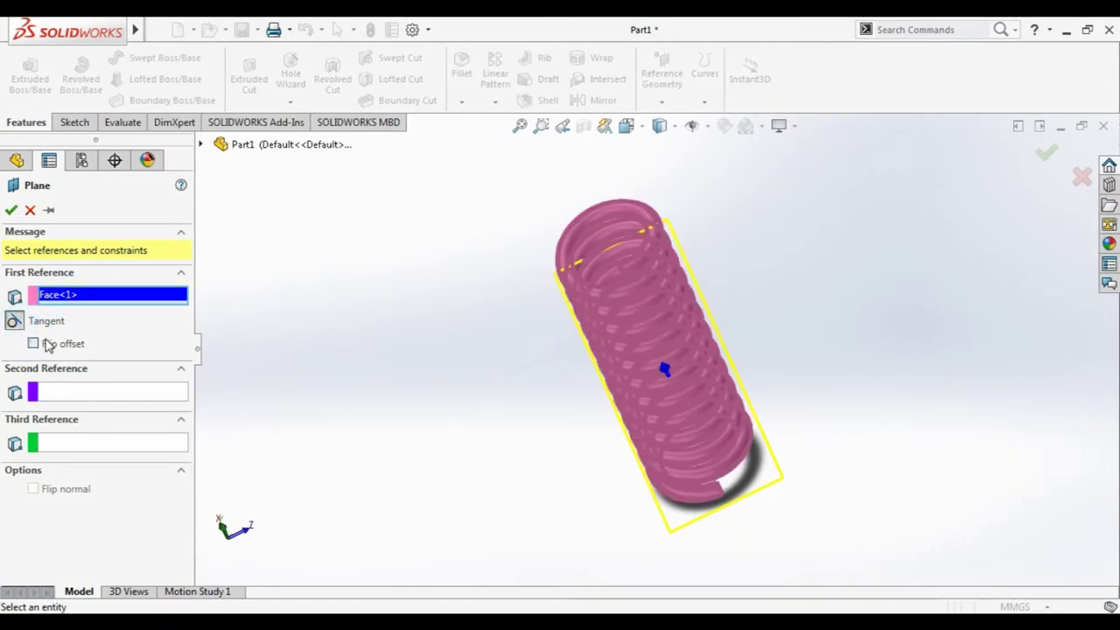
left_click(35, 343)
left_click(48, 345)
Try Top Plane with Helix/Spiral1 as plane references, then cancel the invalid plane definition.
left_click(200, 145)
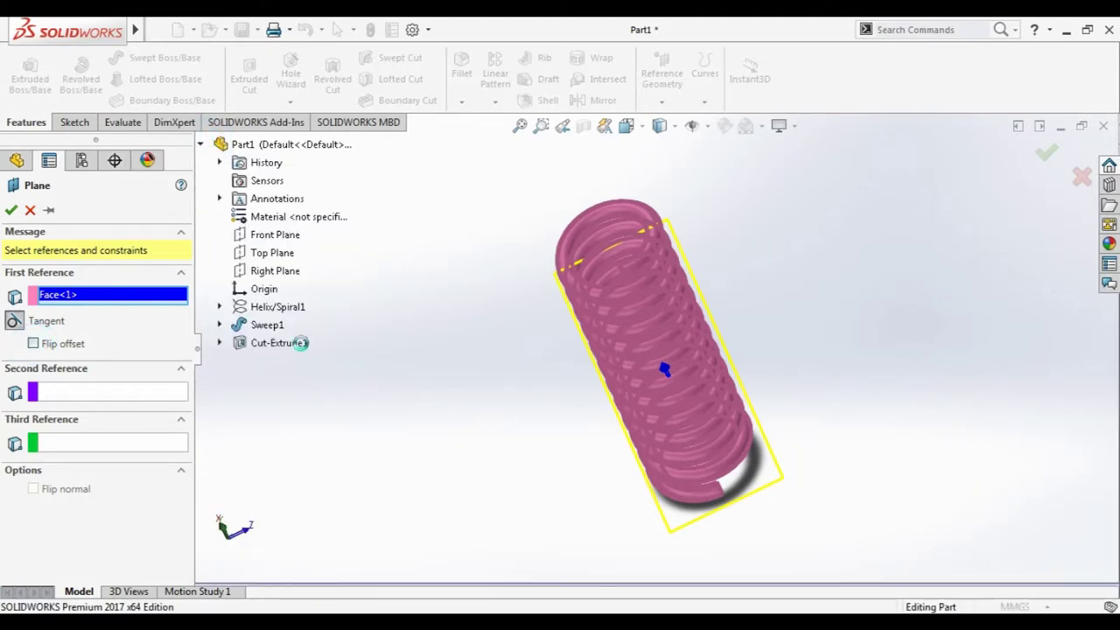
left_click(284, 255)
mouse_move(431, 416)
middle_mouse_down()
mouse_move(432, 341)
mouse_move(463, 253)
middle_mouse_up()
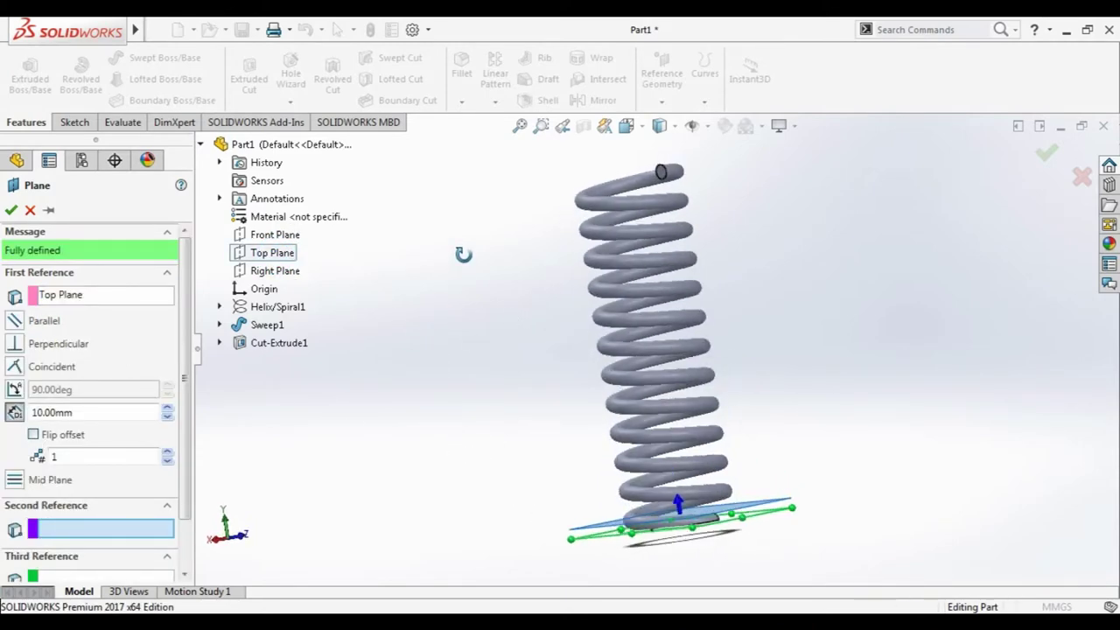
left_click(232, 310)
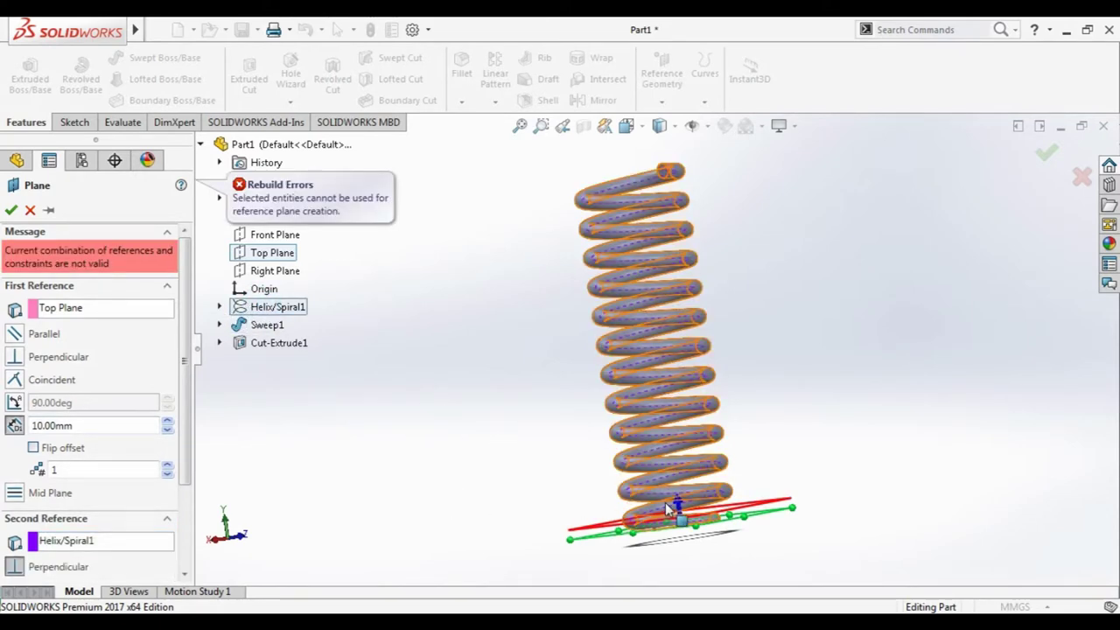
left_click(132, 308)
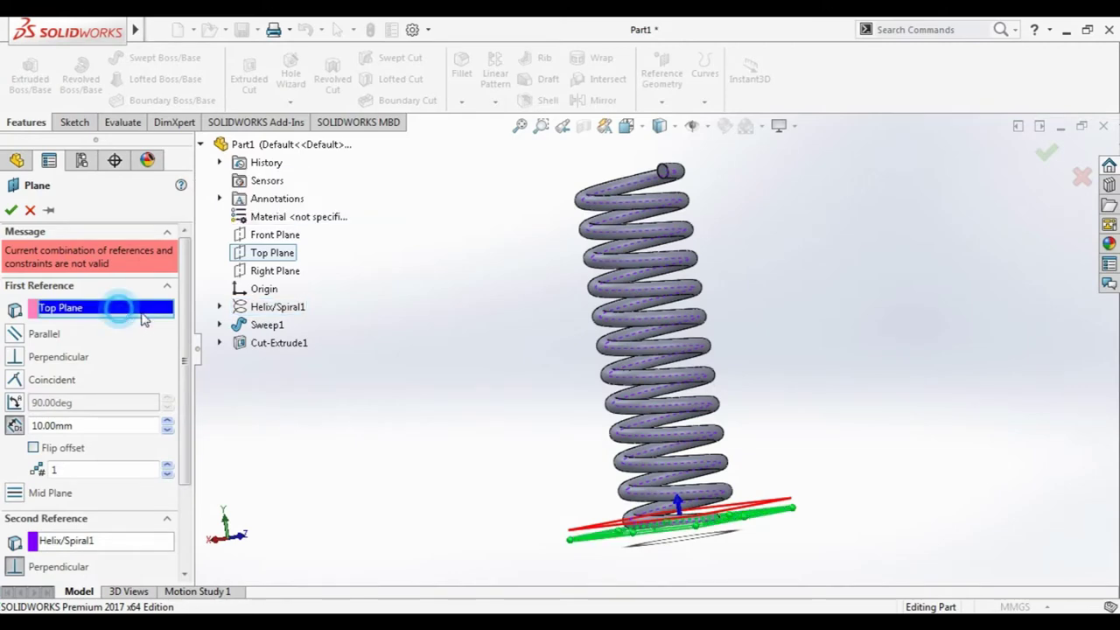
left_click(674, 503)
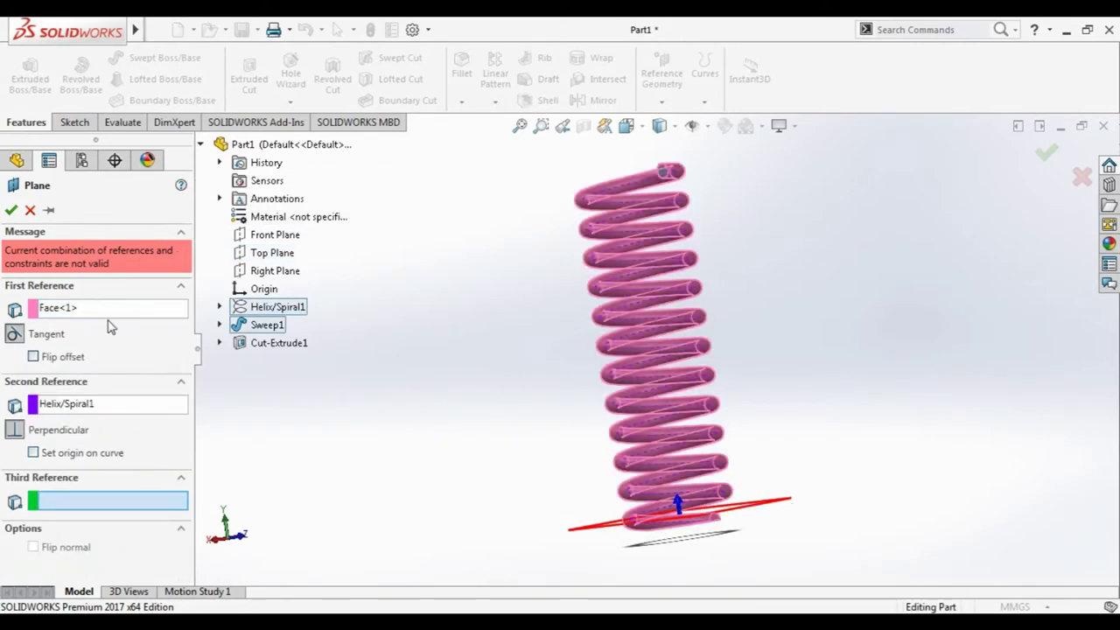
left_click(30, 209)
left_click(73, 365)
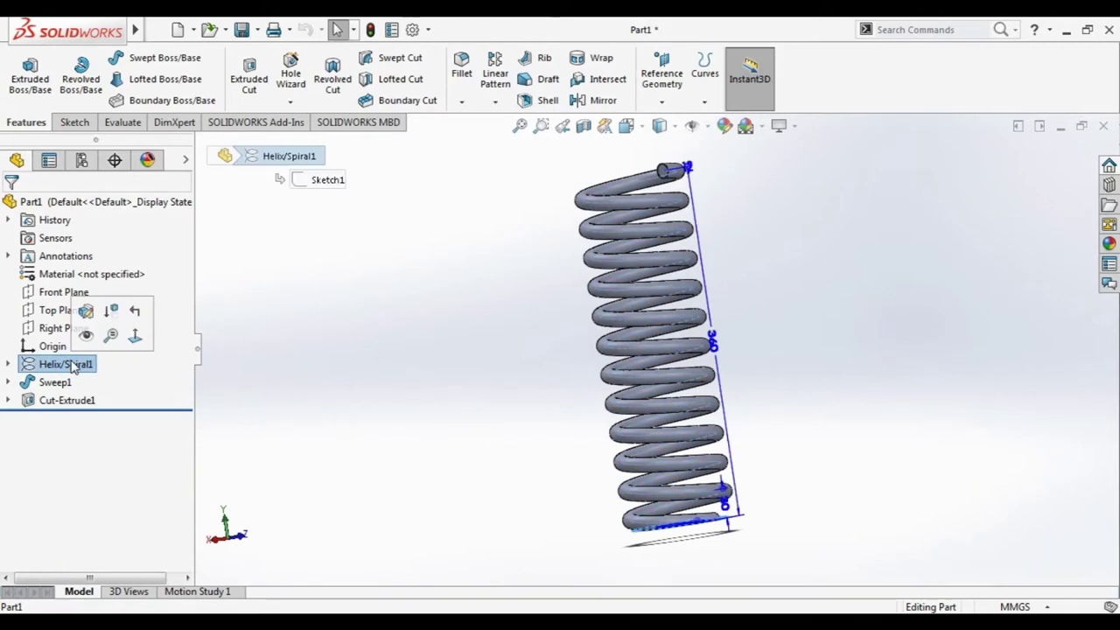
Review the Helix/Spiral1 parameters and accept them to rebuild the spring.
left_click(86, 310)
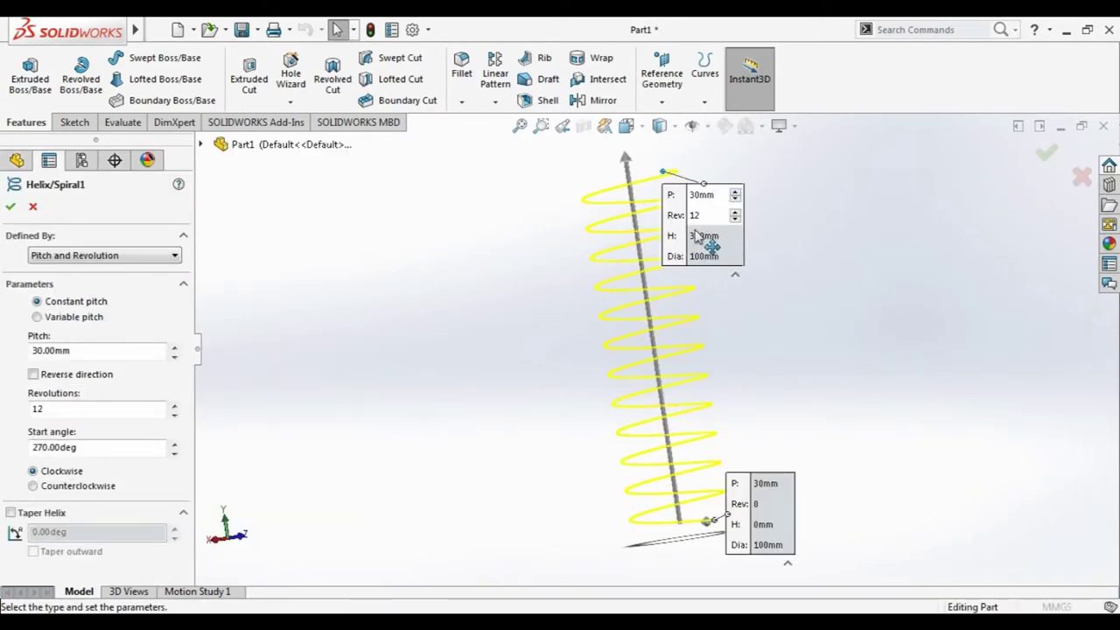
key("Return")
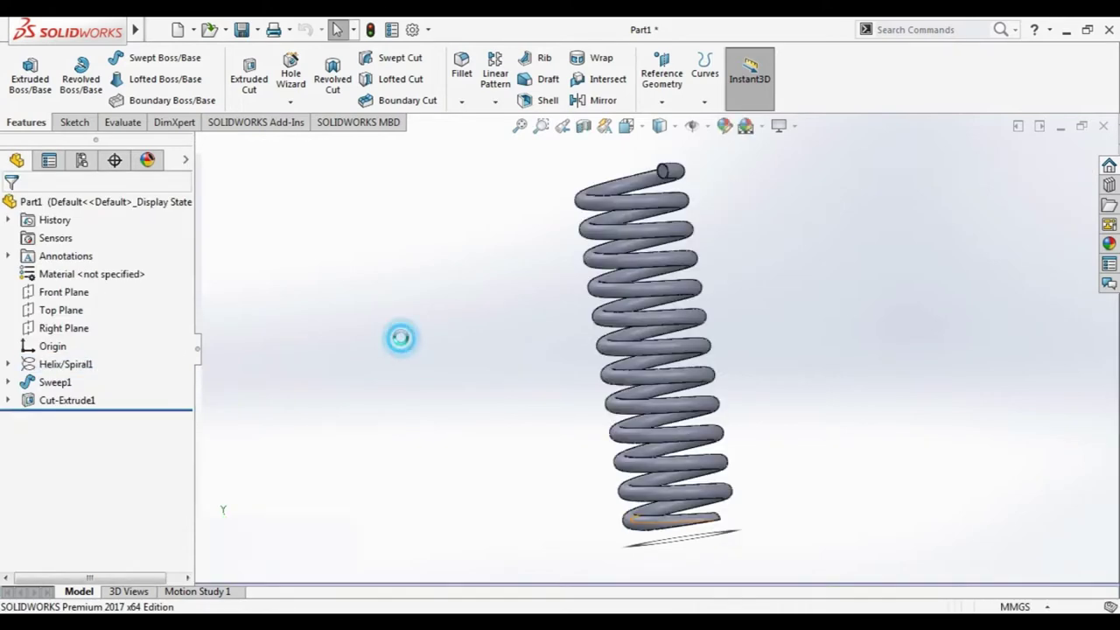
left_click(63, 400)
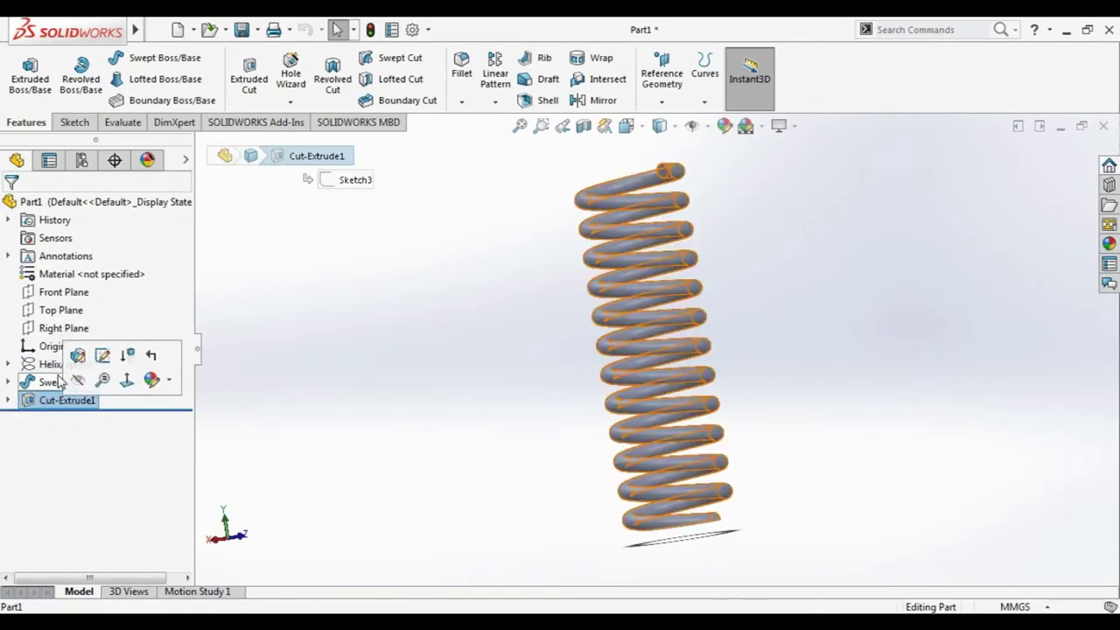
left_click(322, 424)
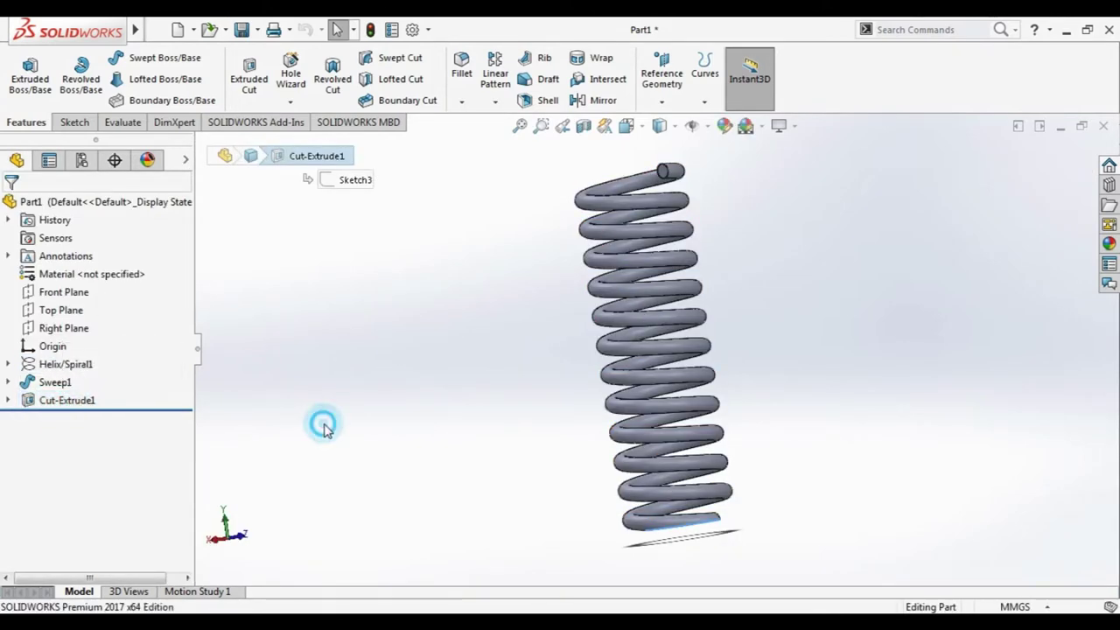
Create Plane1 parallel to Top Plane at a 360 mm offset.
left_click(661, 103)
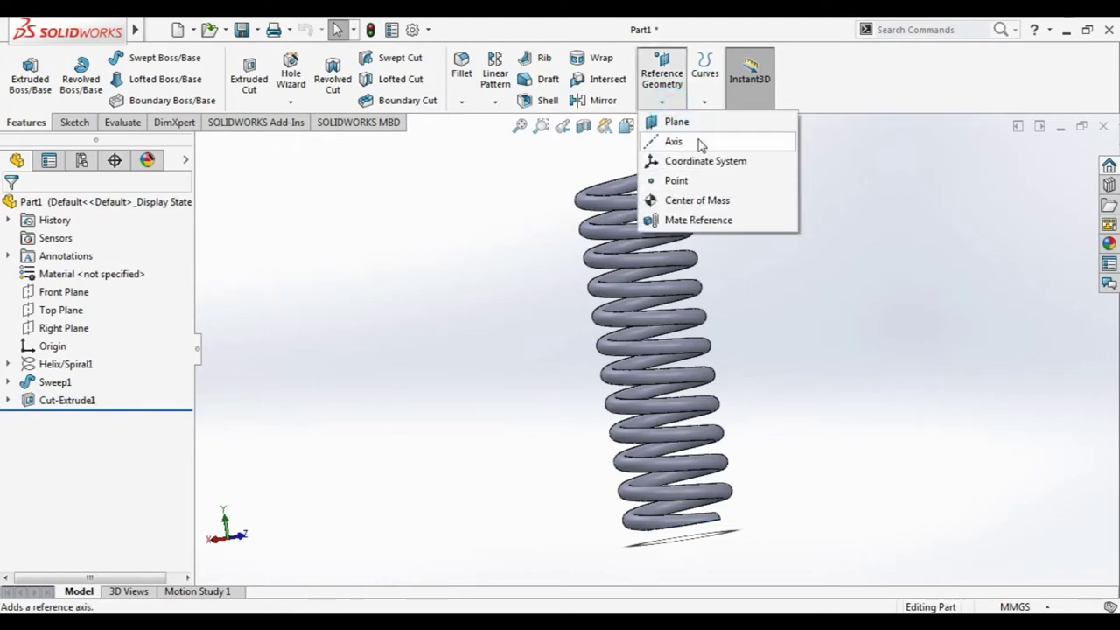
left_click(687, 122)
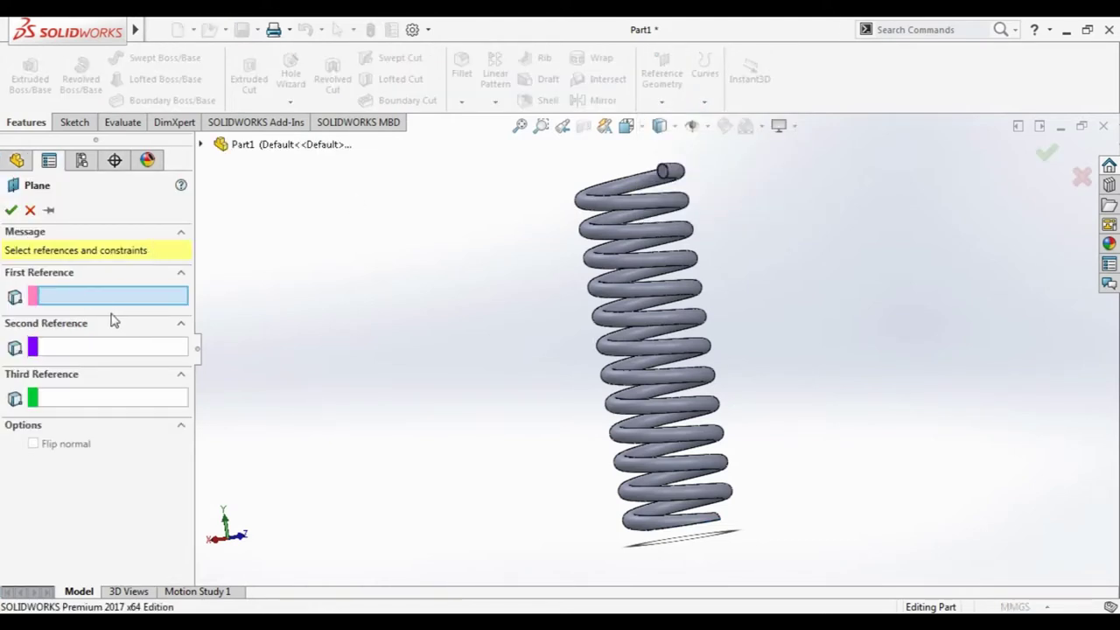
left_click(200, 143)
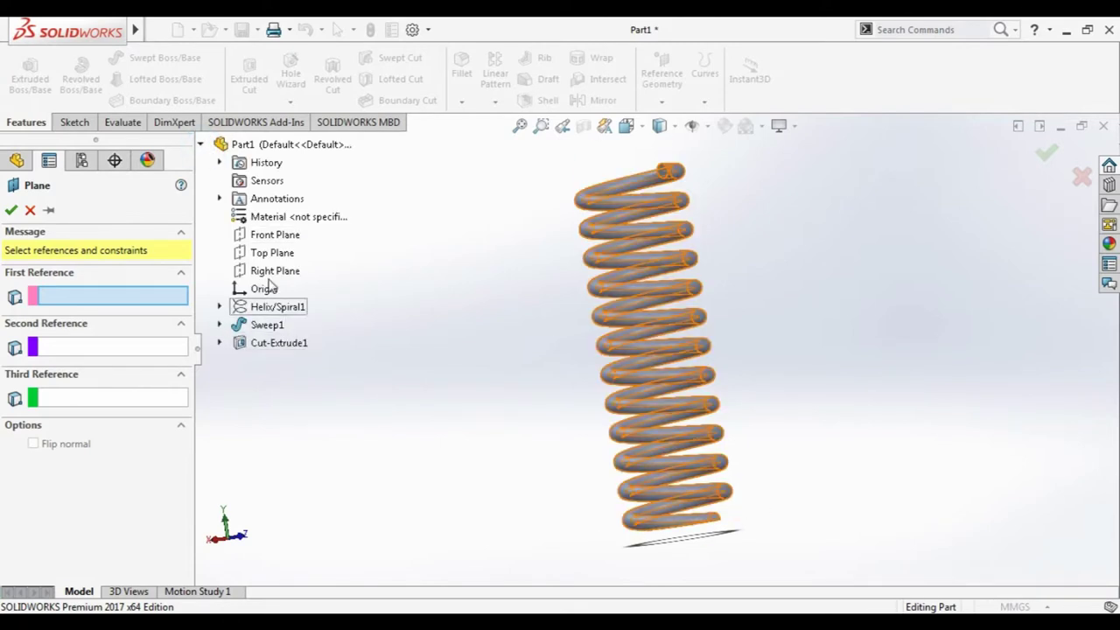
left_click(278, 252)
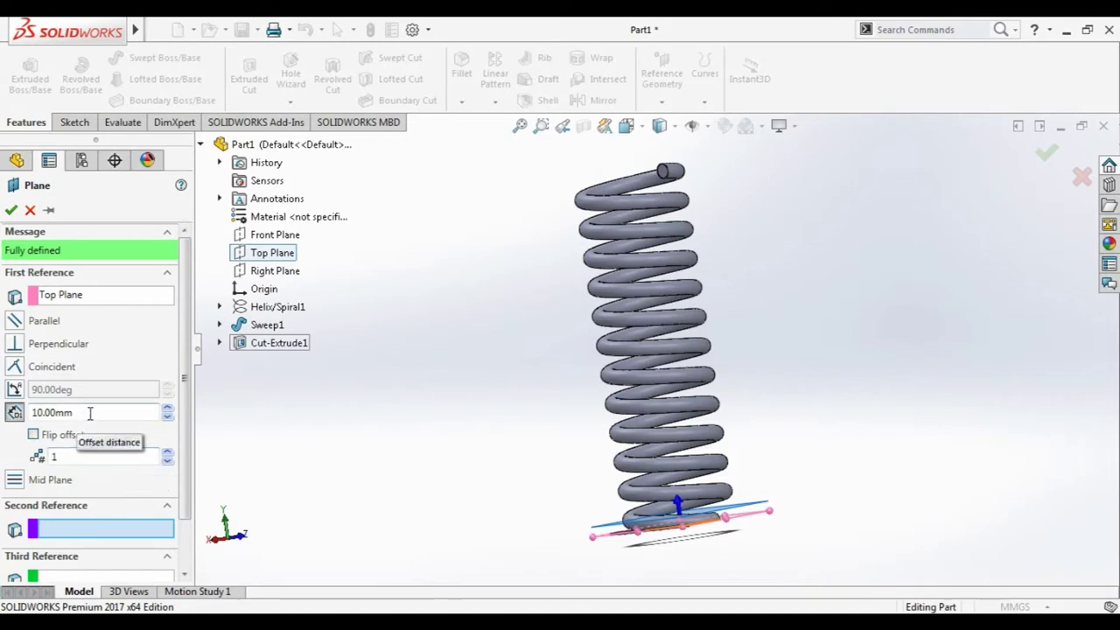
left_click_drag(87, 412, 7, 408)
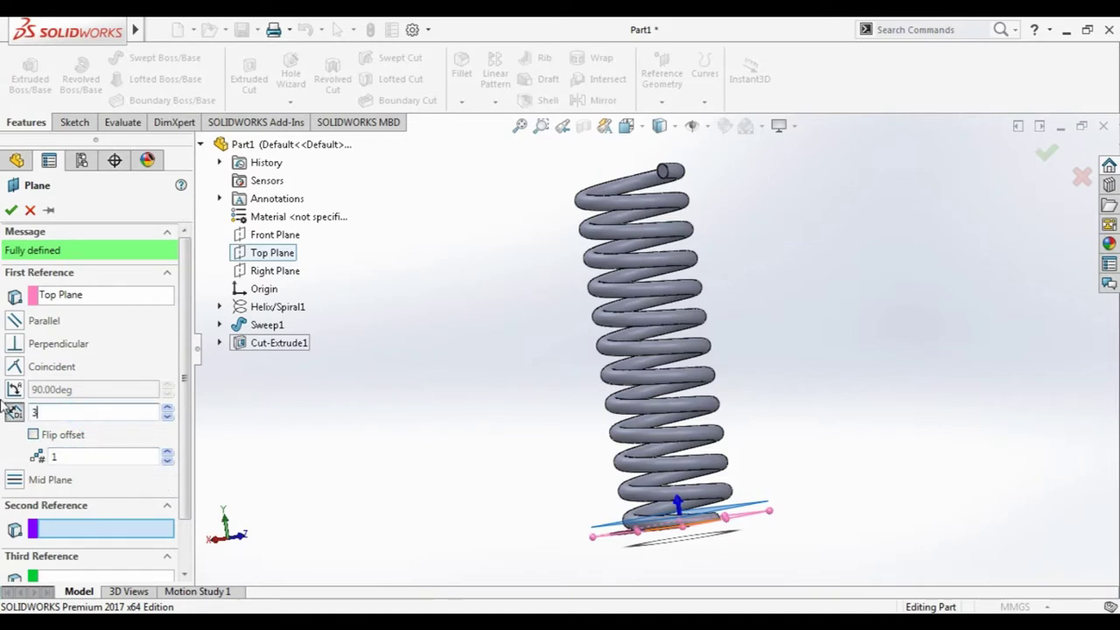
left_click(11, 210)
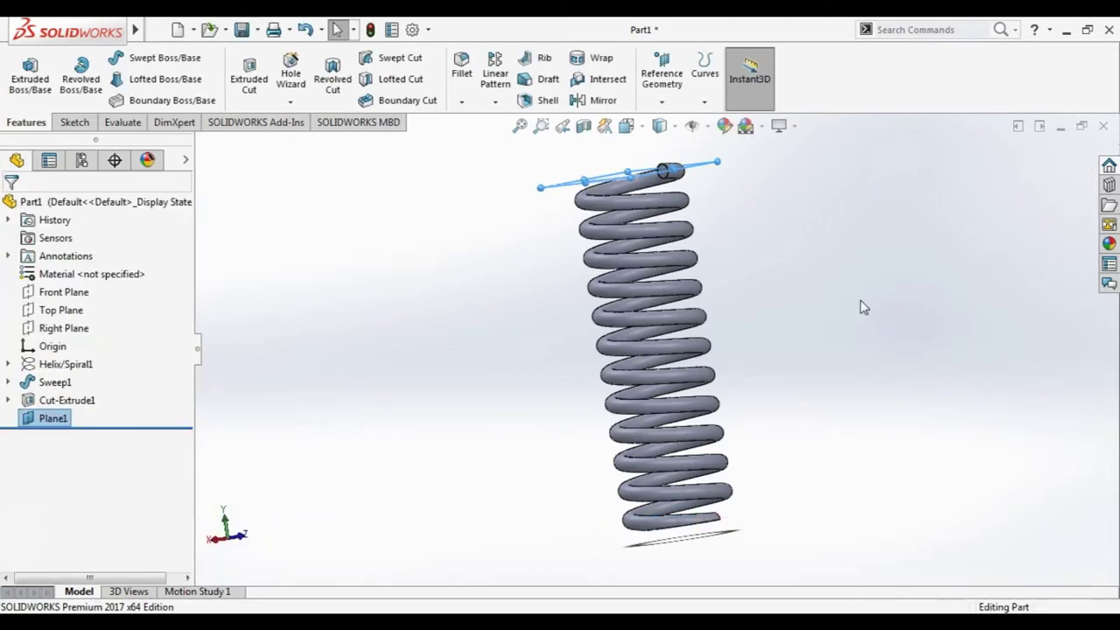
Switch to the back view, turn normal to Plane1, then return to isometric.
middle_click_drag(864, 306, 800, 341)
scroll(603, 240, "up", 3)
scroll(604, 240, "up", 3)
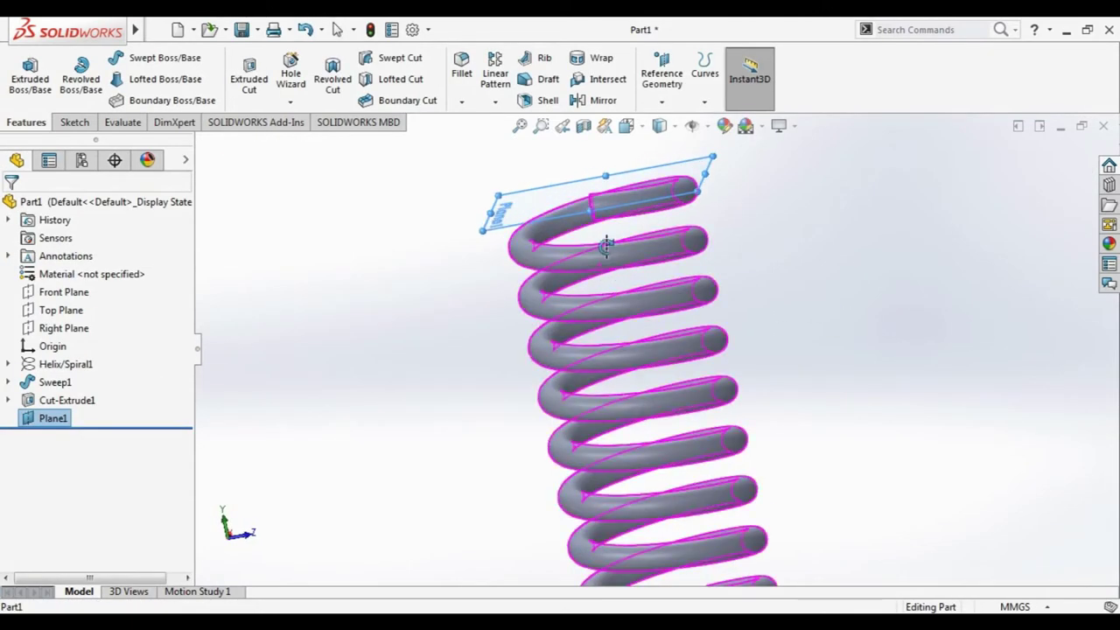
middle_click_drag(606, 246, 575, 201)
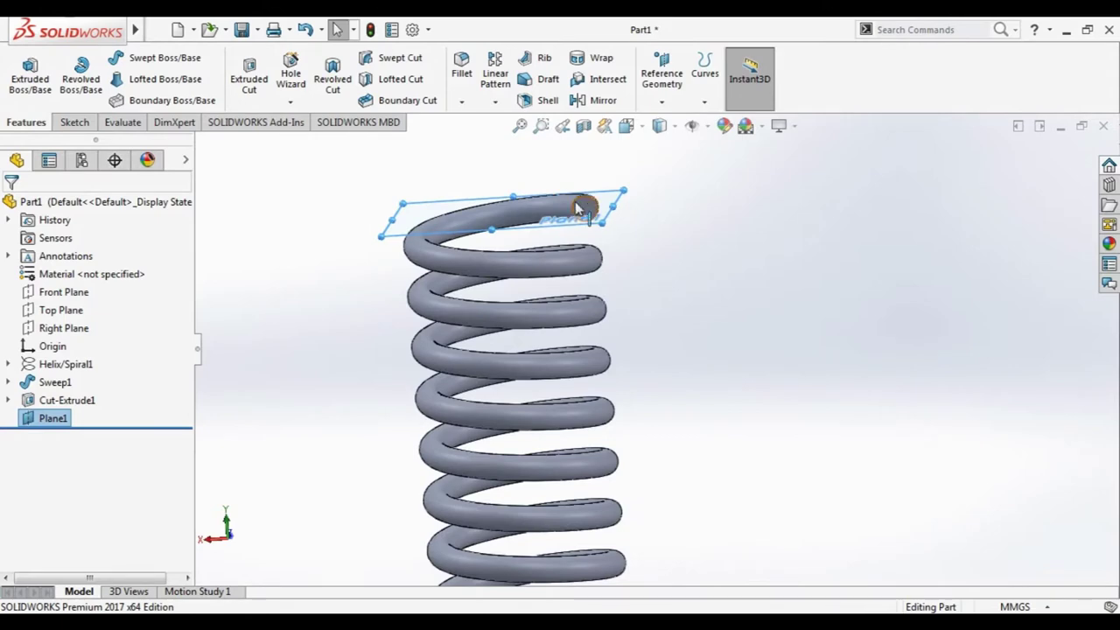
key("space")
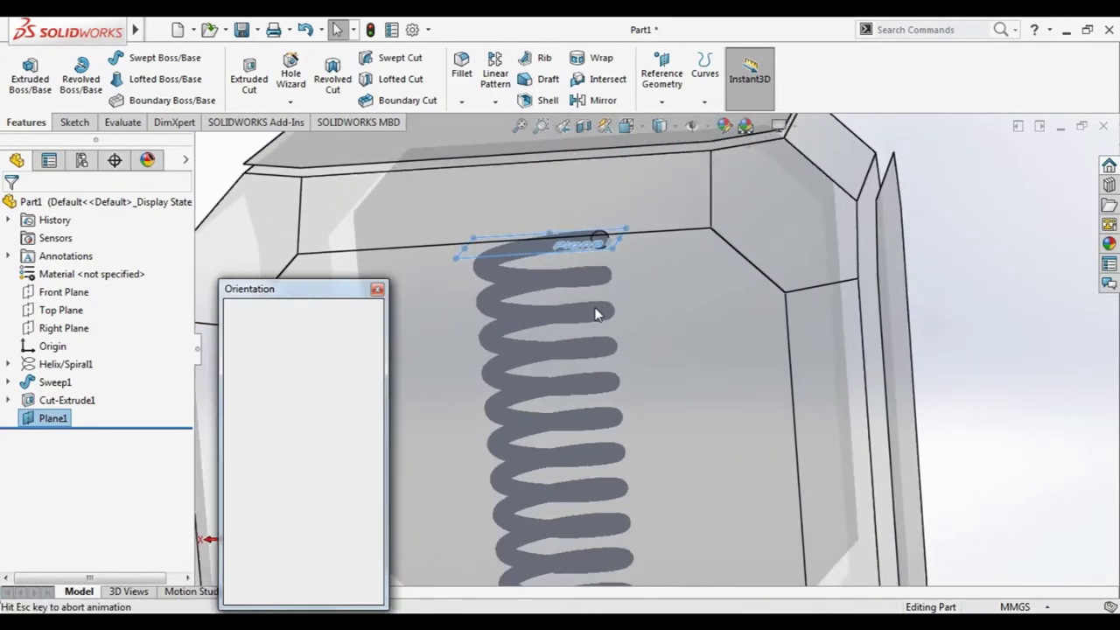
left_click(620, 325)
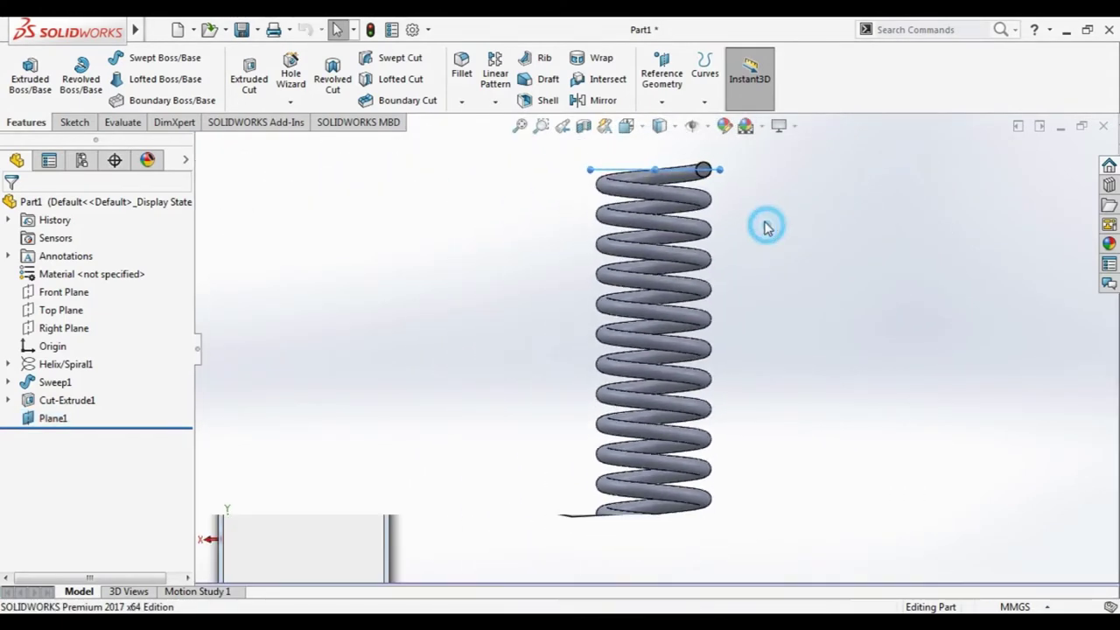
scroll(705, 175, "down", 4)
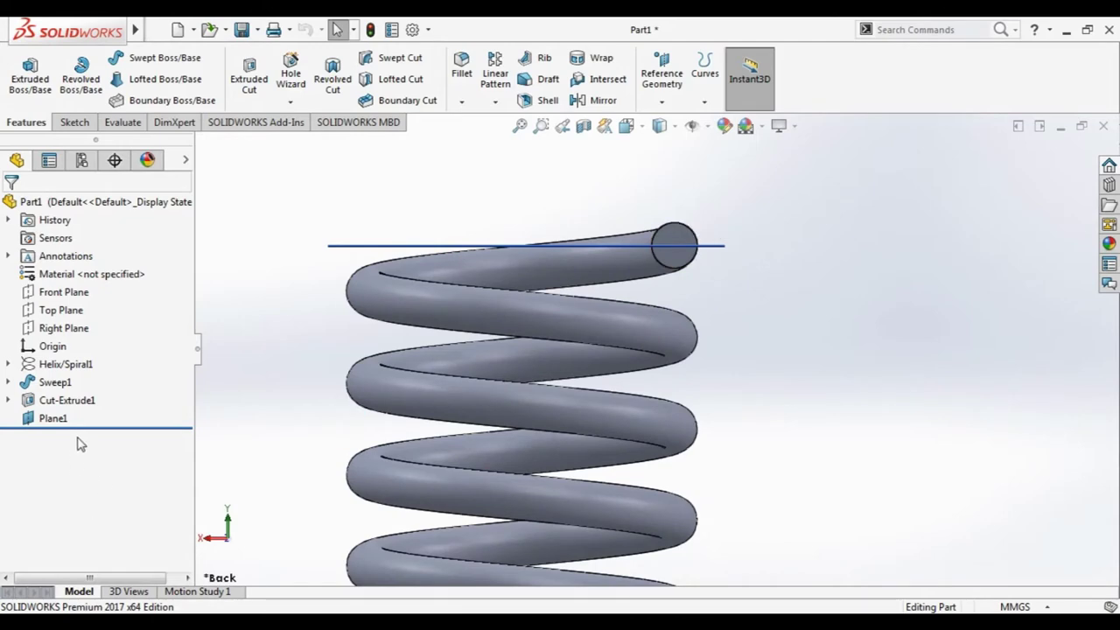
left_click(51, 418)
left_click(145, 400)
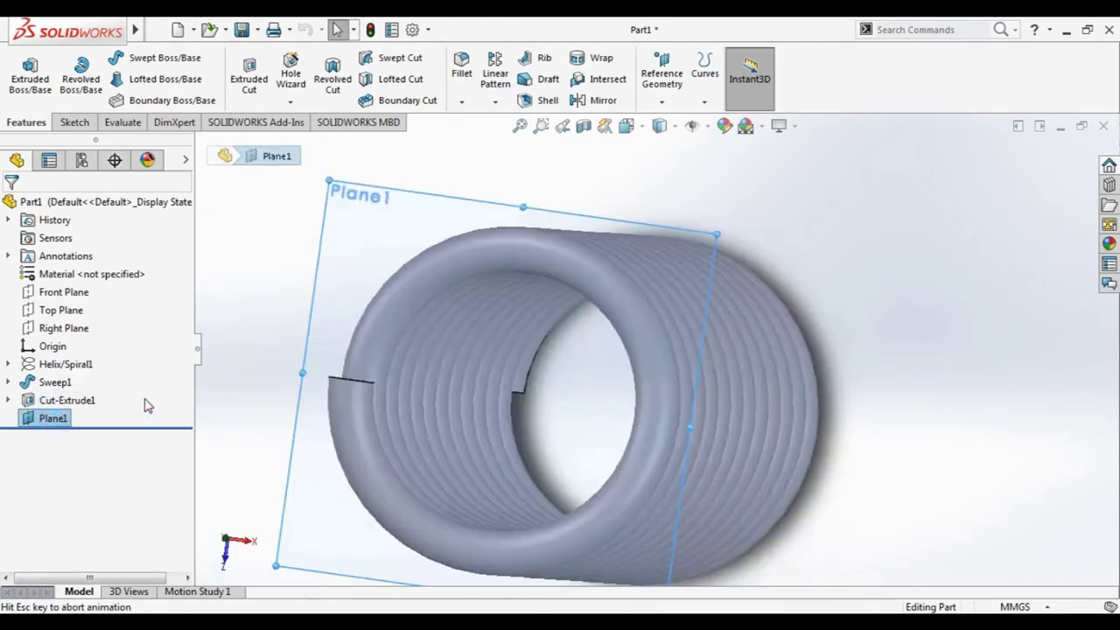
key("ctrl+7")
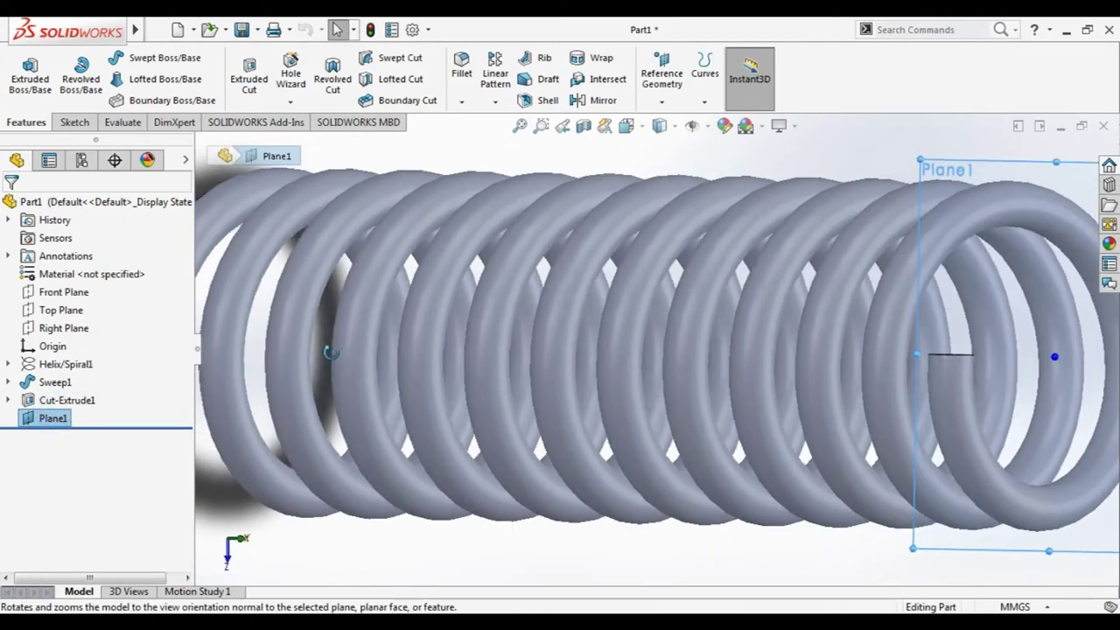
Look straight at Plane1 with the spring end-on and begin a new sketch.
left_click(52, 417)
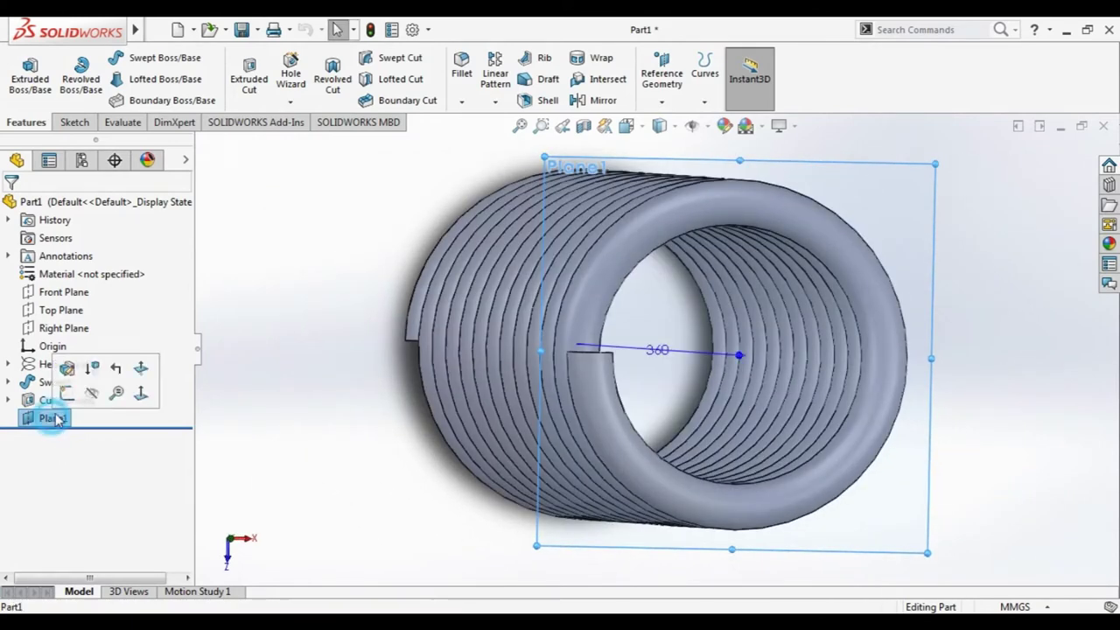
left_click(21, 424)
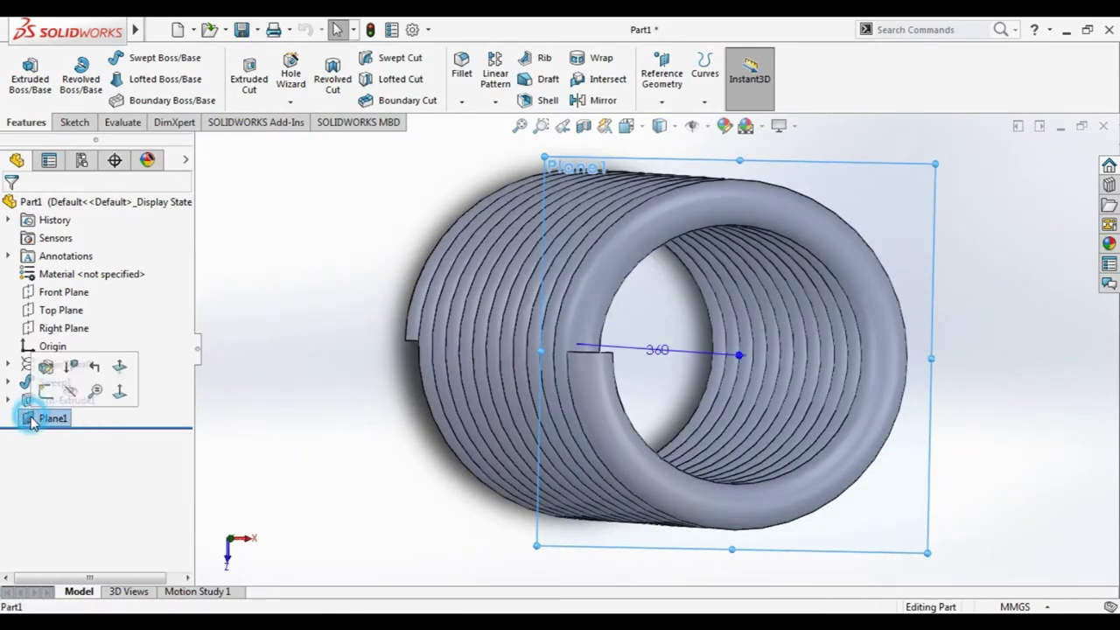
left_click(122, 391)
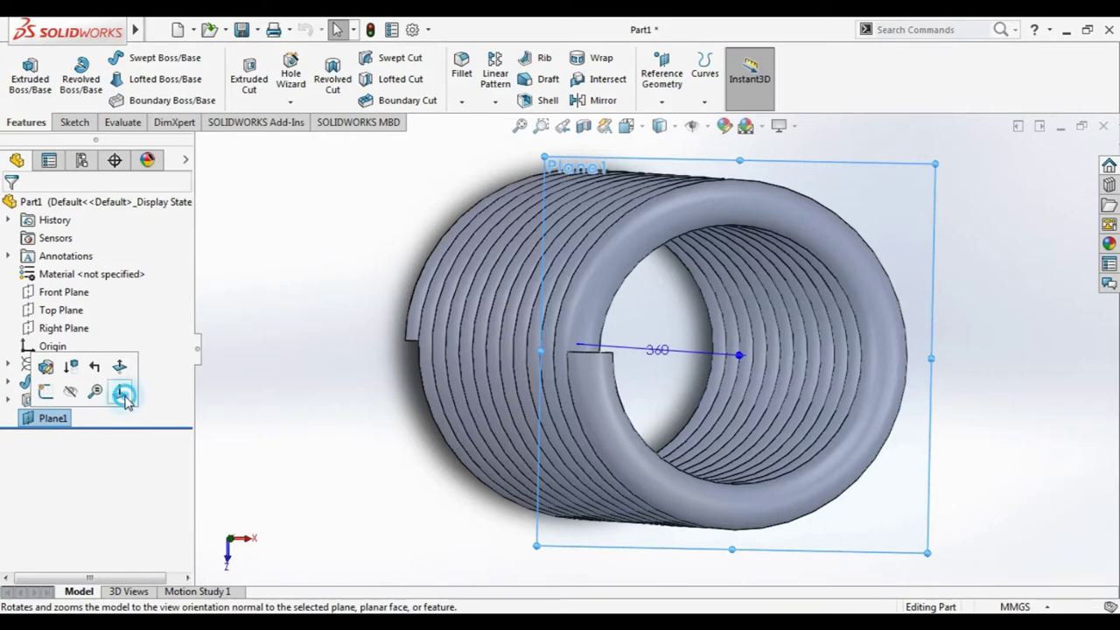
left_click(285, 343)
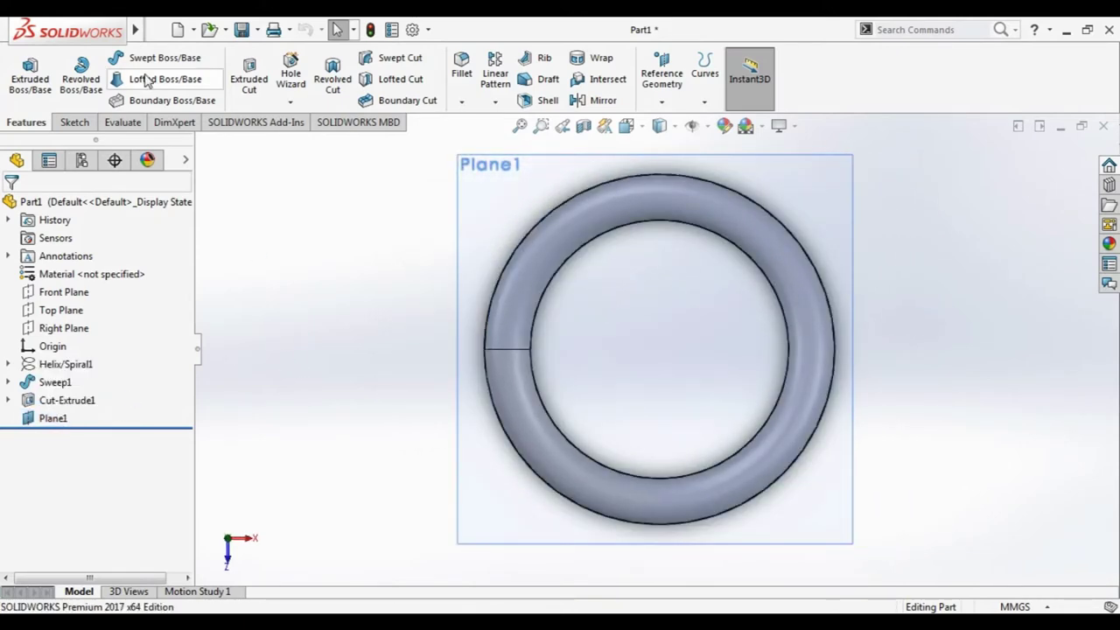
left_click(77, 121)
left_click(107, 79)
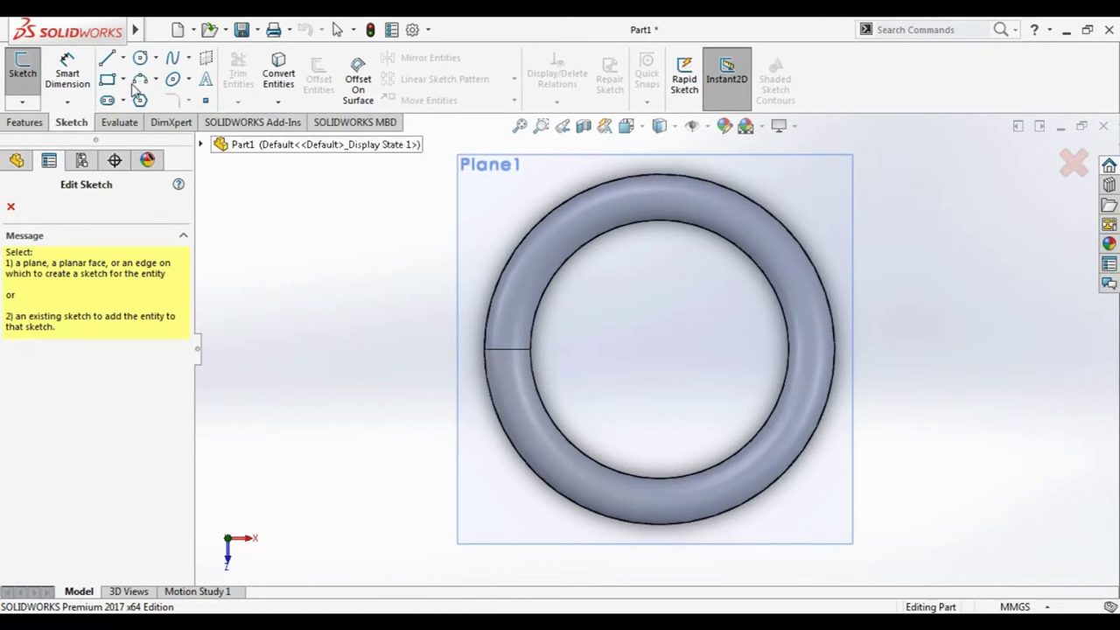
Sketch a corner rectangle enclosing the spring end in Sketch4 on Plane1.
left_click(53, 417)
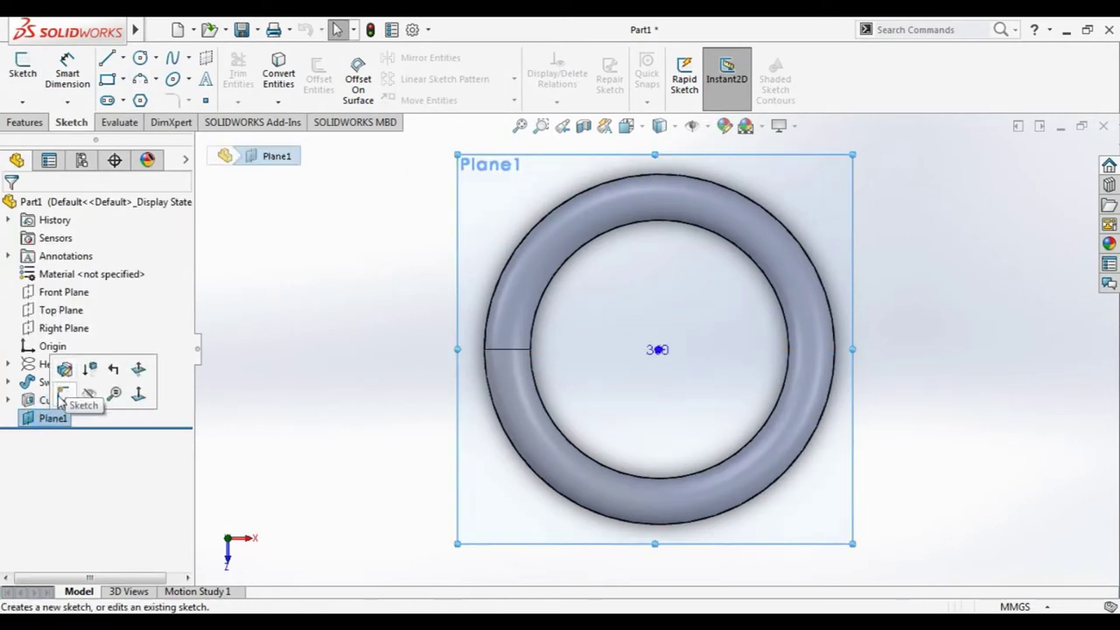
left_click(87, 372)
left_click(107, 79)
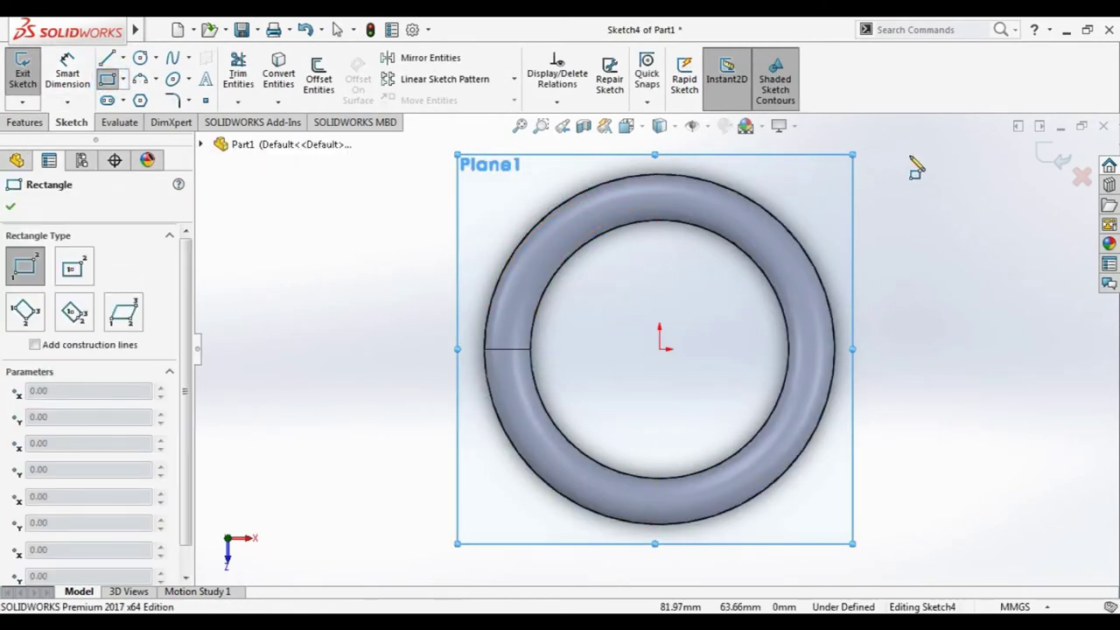
left_click(921, 133)
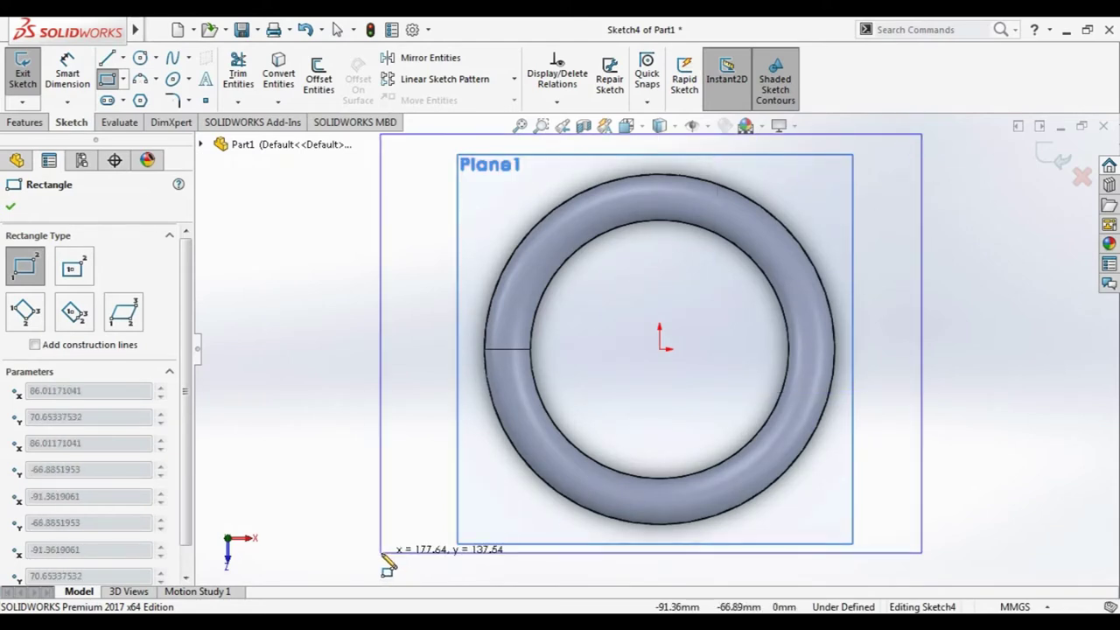
left_click(381, 552)
left_click(10, 206)
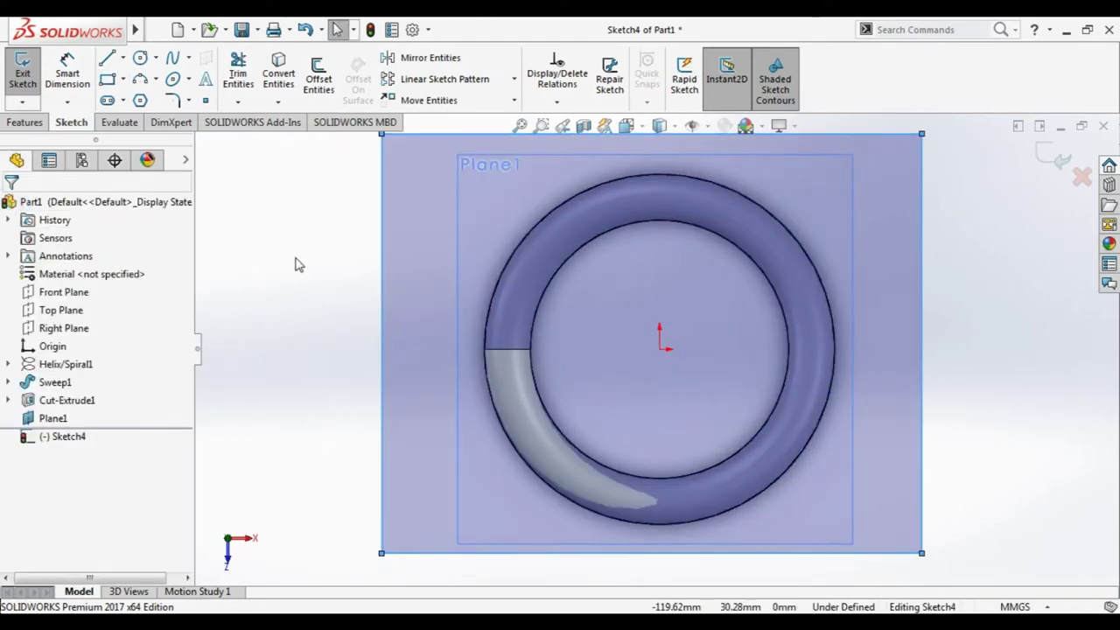
left_click(259, 274)
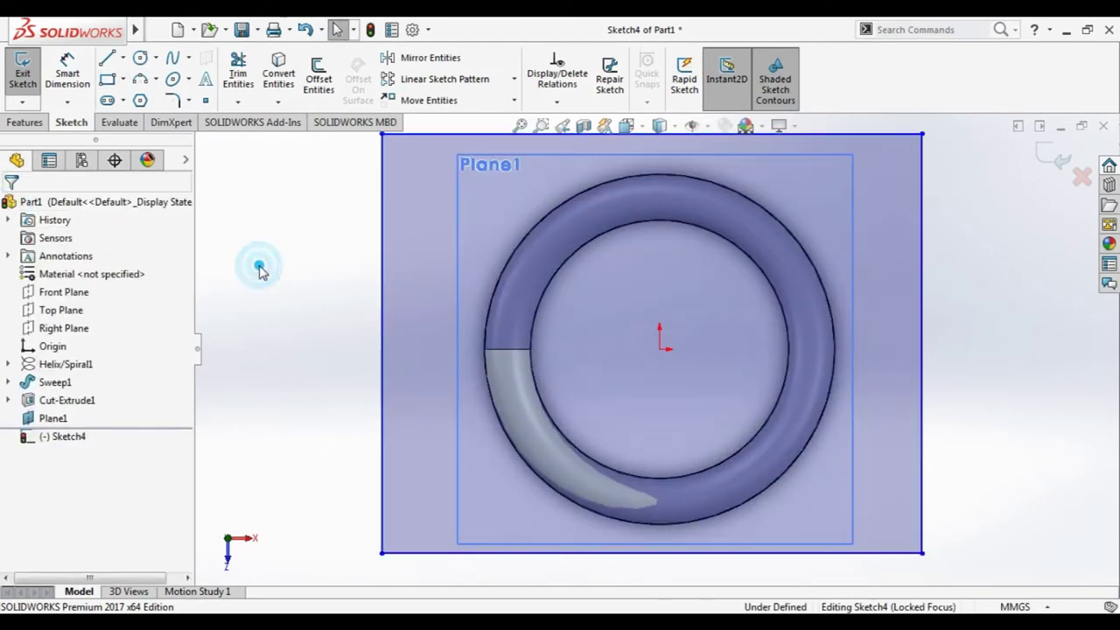
Extrude-cut the rectangle Through All in the reversed direction to trim the top end flat.
left_click(24, 122)
left_click(248, 74)
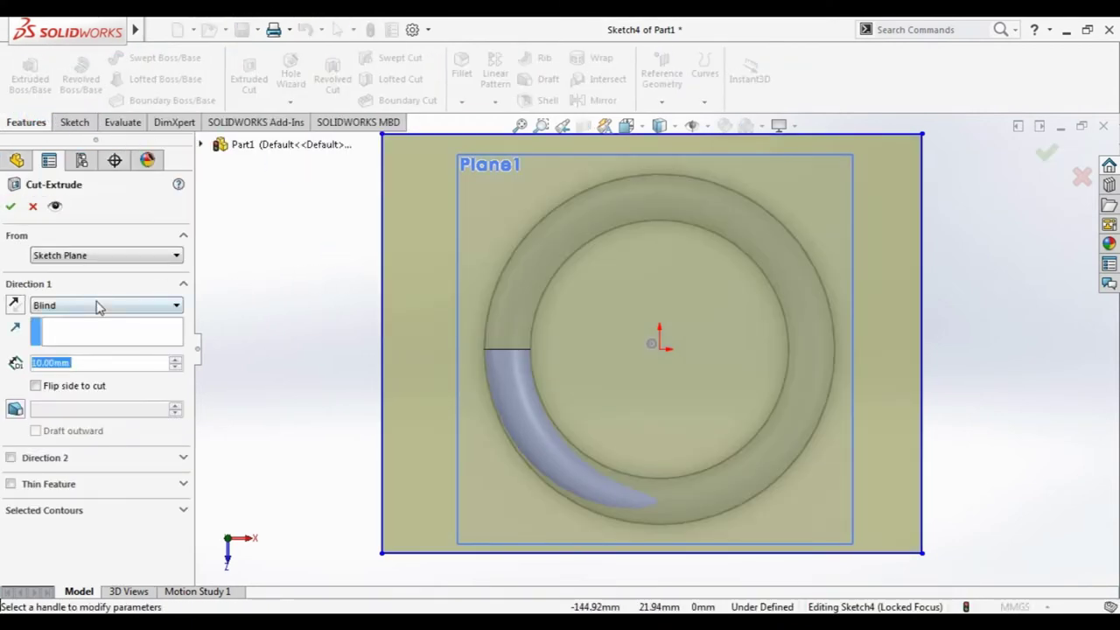
left_click(98, 305)
left_click(83, 329)
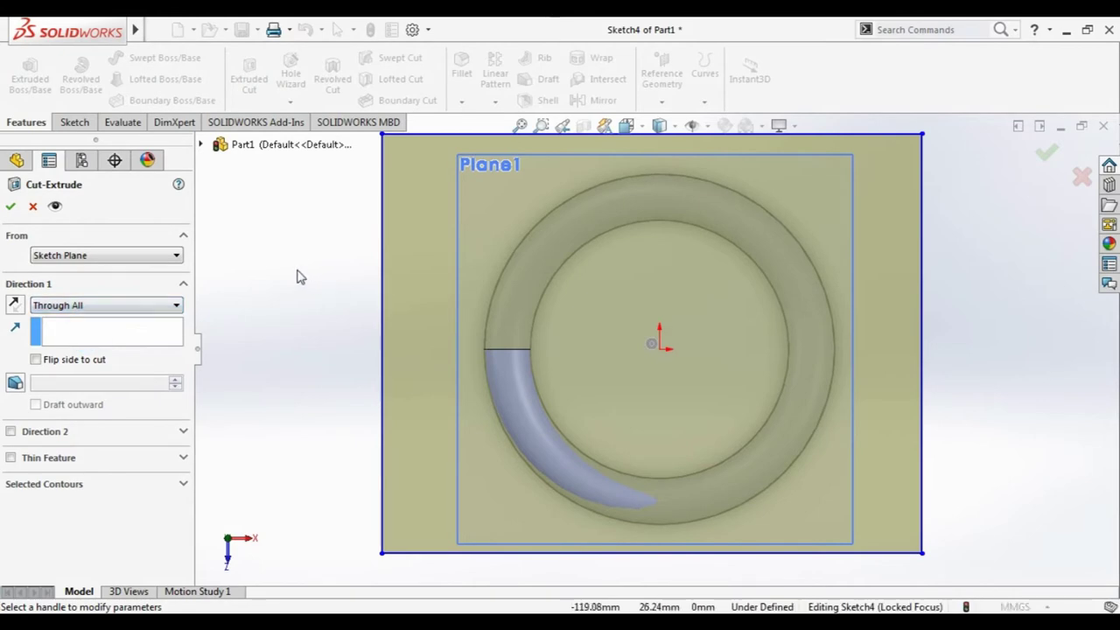
middle_click_drag(295, 274, 334, 292)
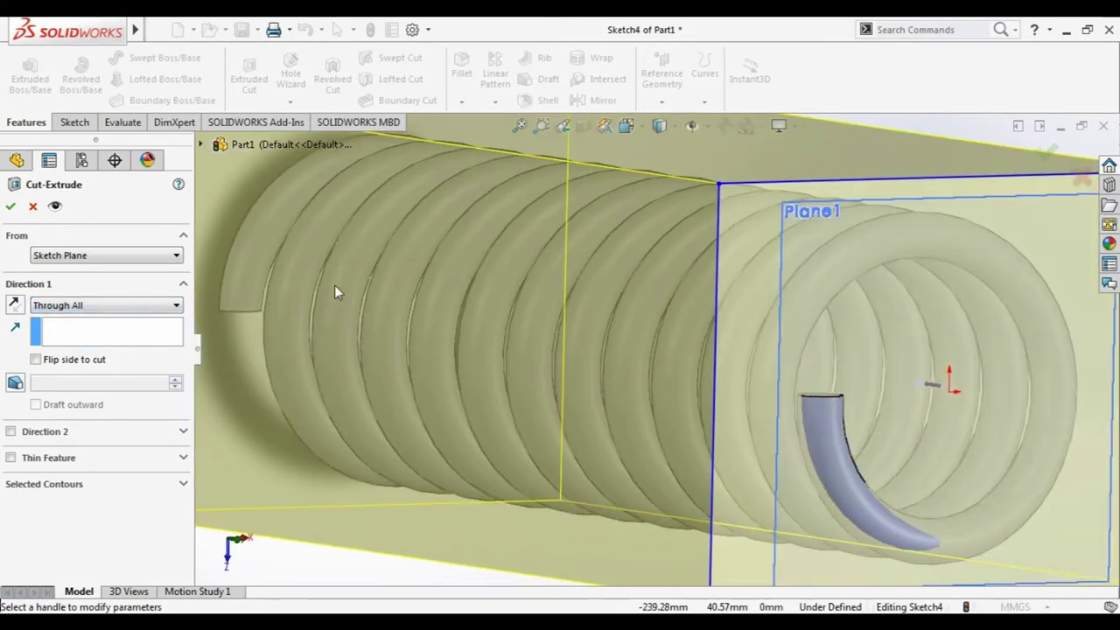
key("f")
left_click(18, 310)
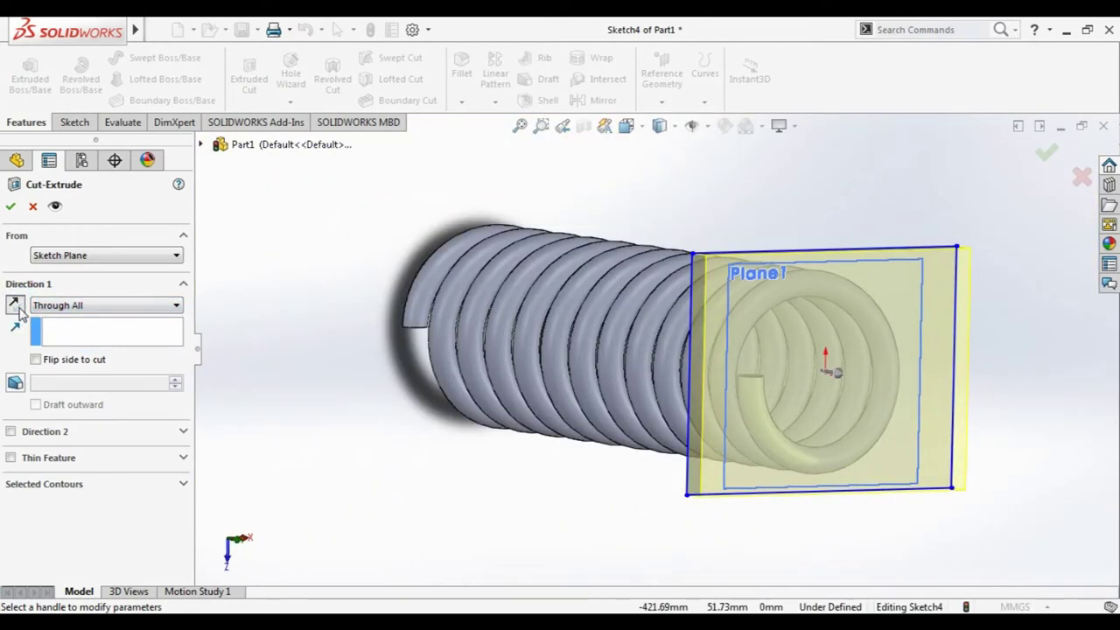
mouse_move(465, 520)
middle_mouse_down()
mouse_move(498, 525)
mouse_move(490, 520)
middle_mouse_up()
left_click(13, 206)
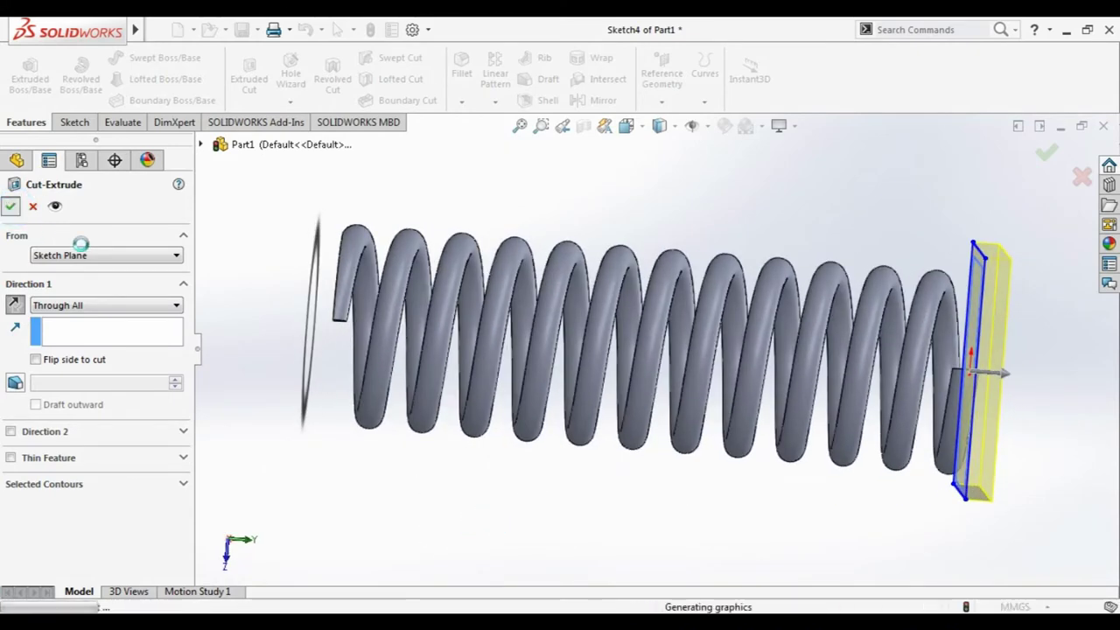
left_click(479, 506)
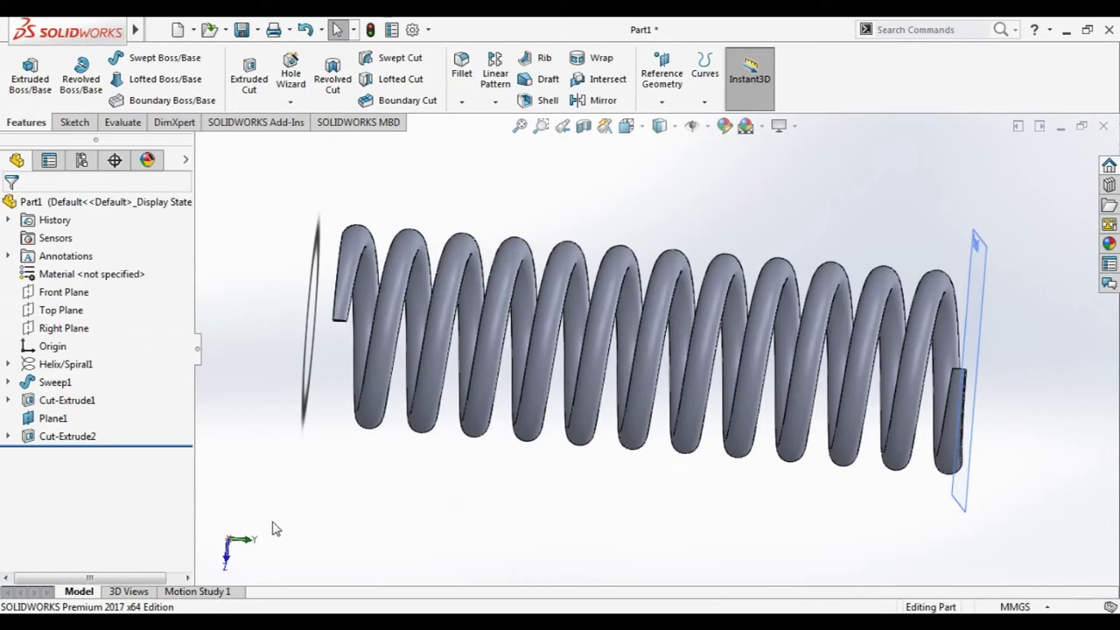
Hide Plane1.
middle_click_drag(414, 453, 289, 422)
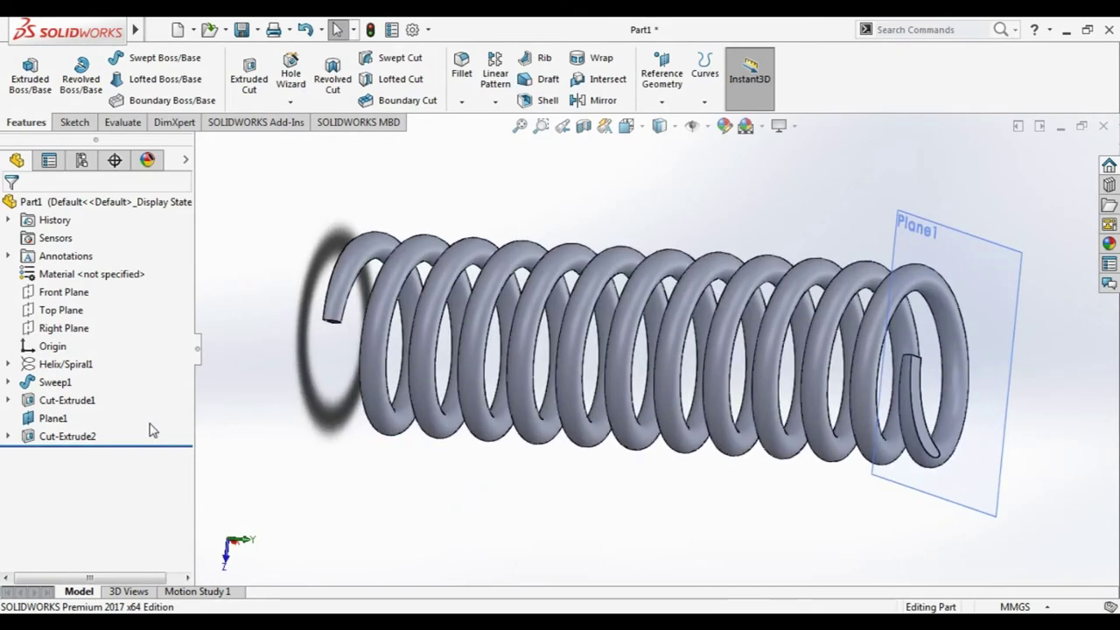
left_click(53, 418)
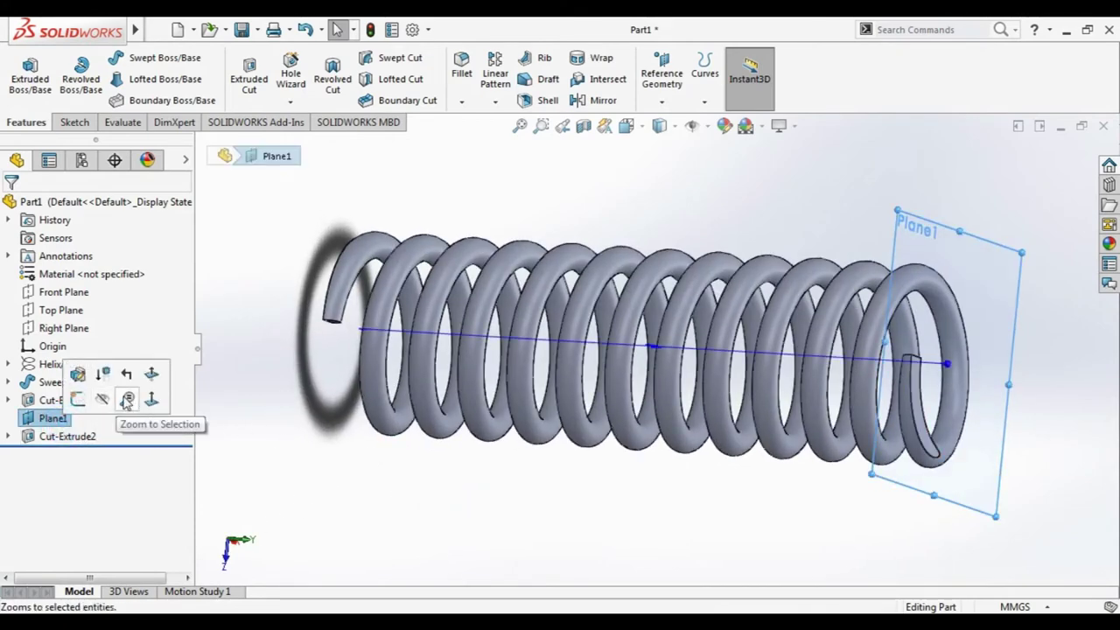
left_click(102, 402)
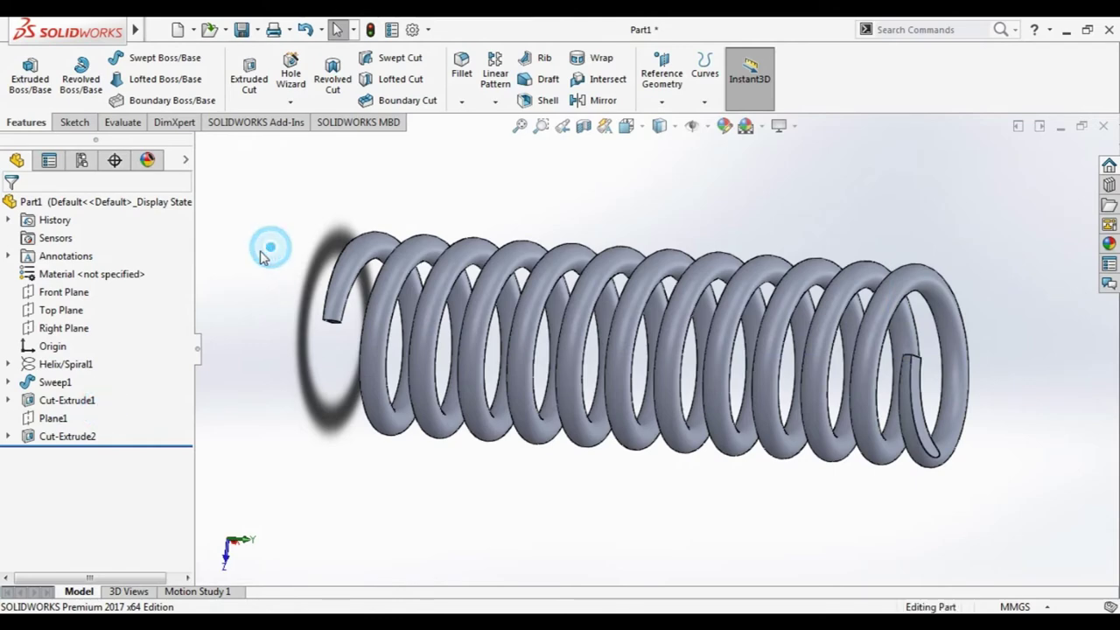
Cycle through front and side views, finishing with the upright spring in isometric view.
middle_click_drag(205, 389, 221, 397)
key("space")
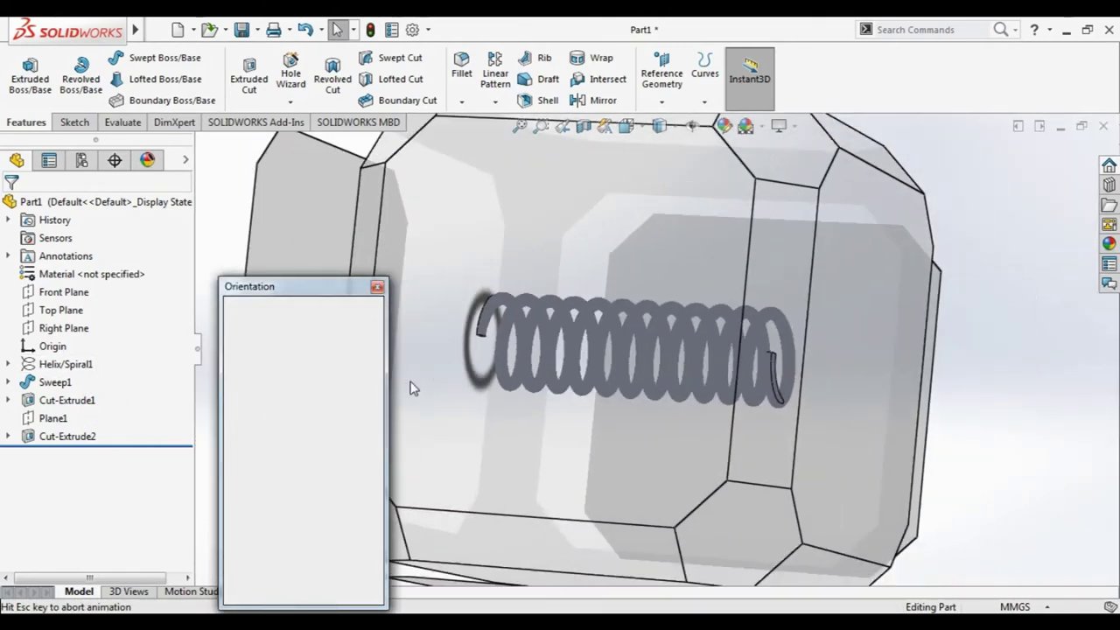
key("ctrl+1")
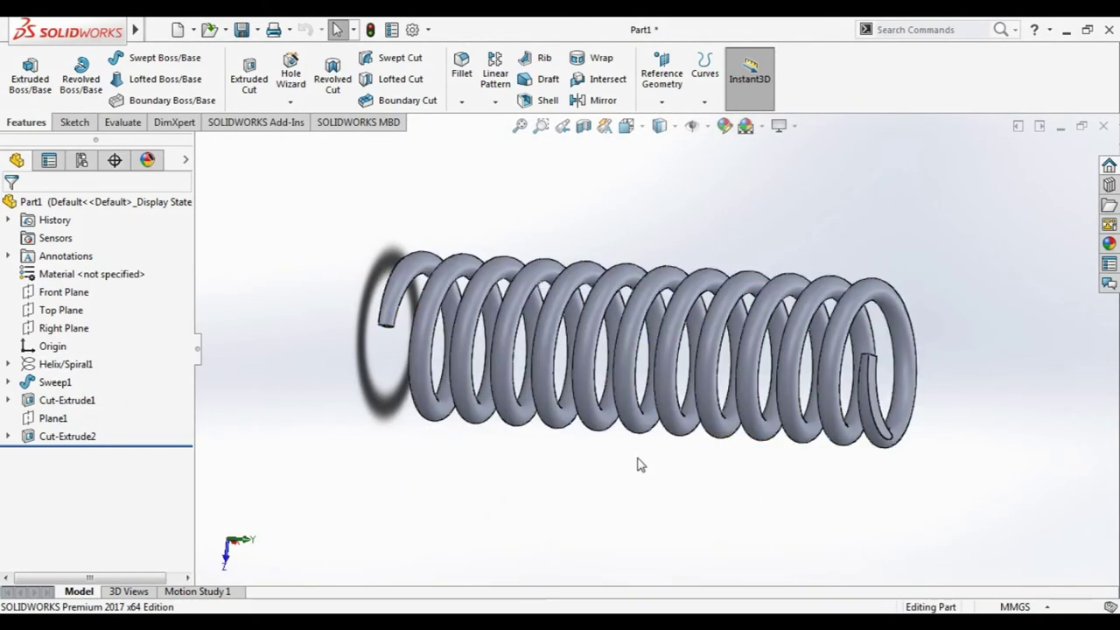
key("space")
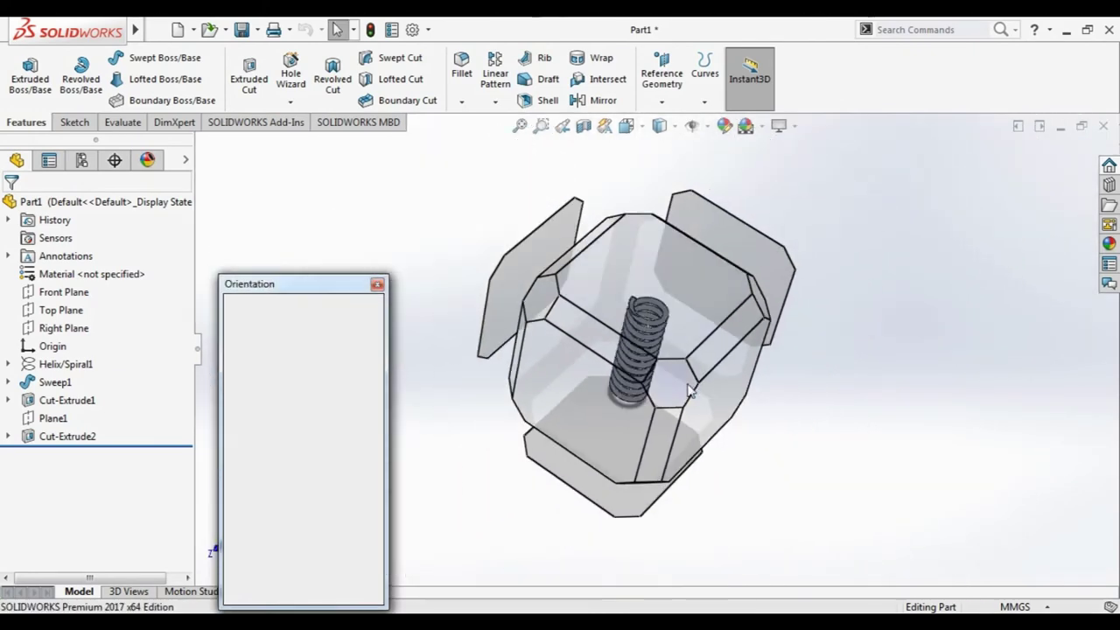
left_click(675, 379)
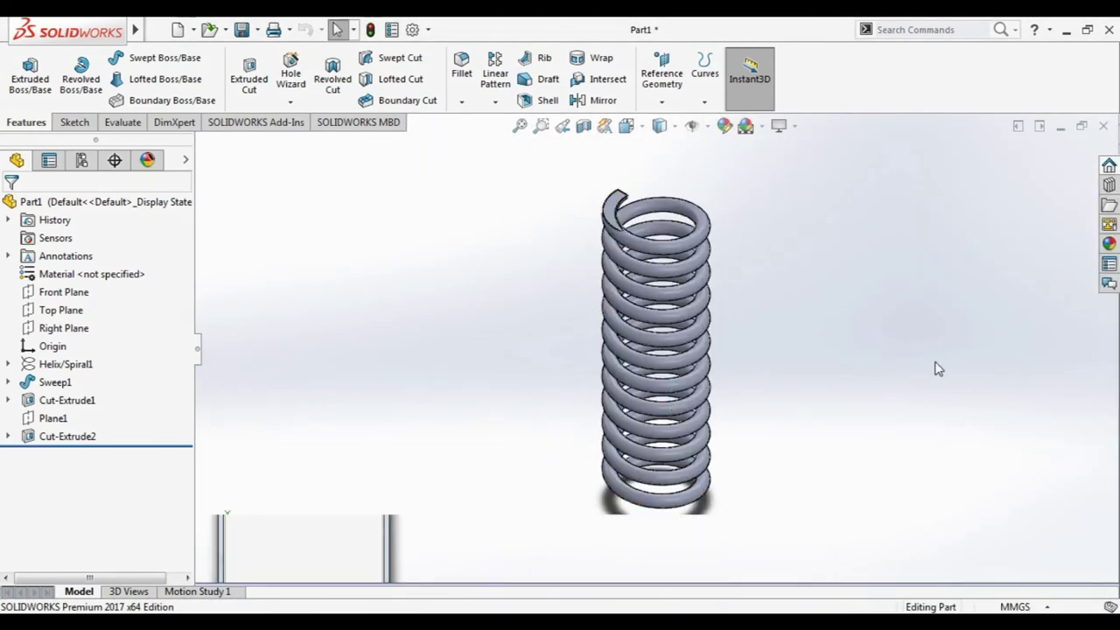
key("space")
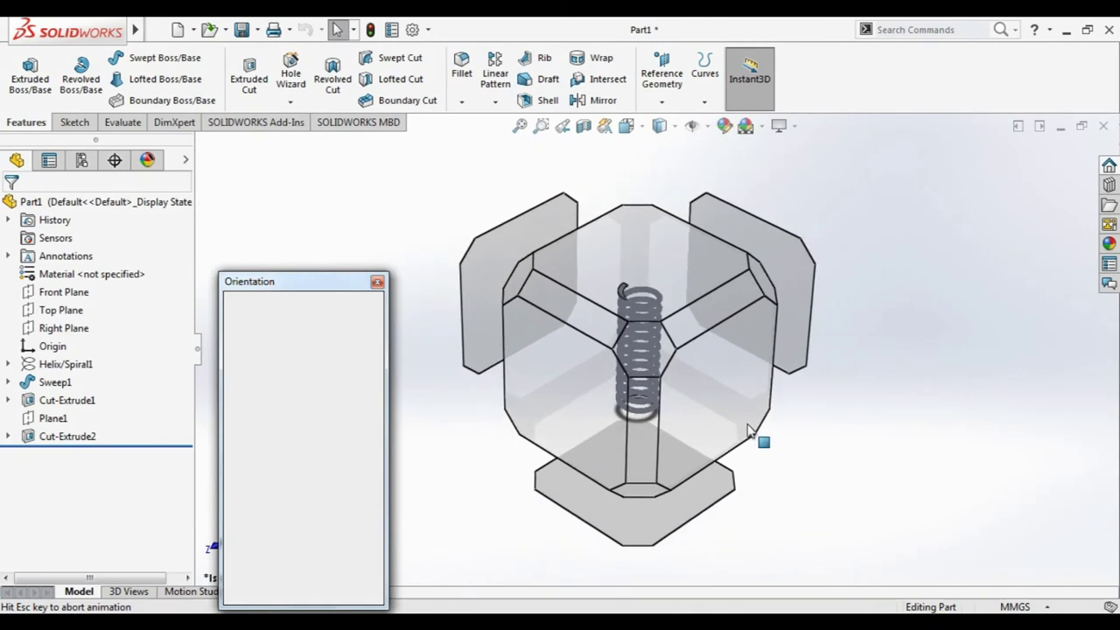
left_click(580, 373)
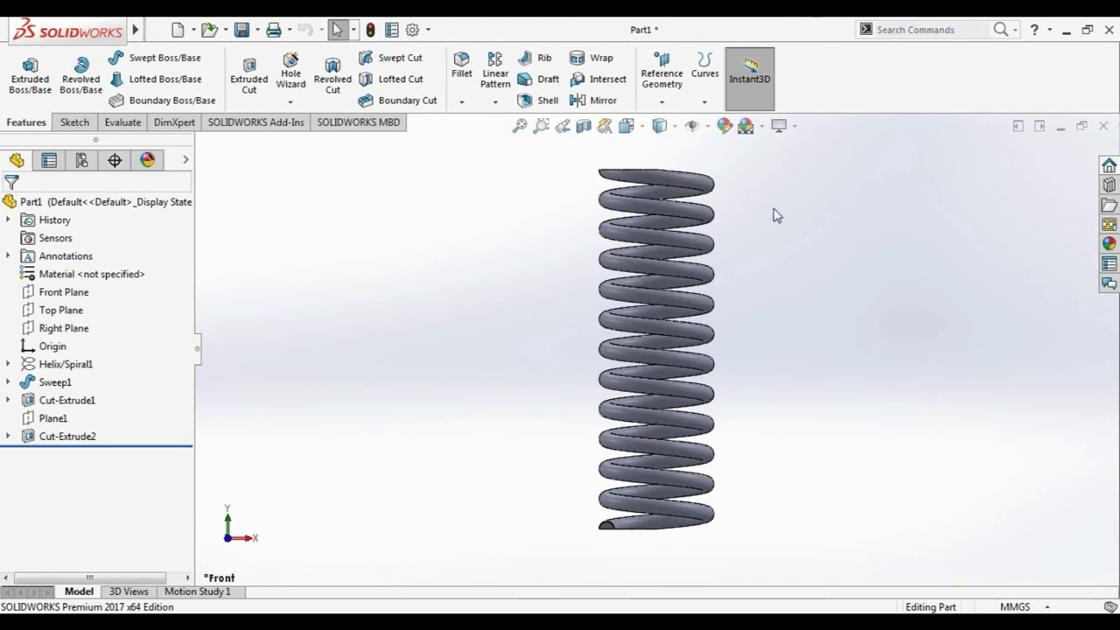
middle_click_drag(773, 214, 702, 88)
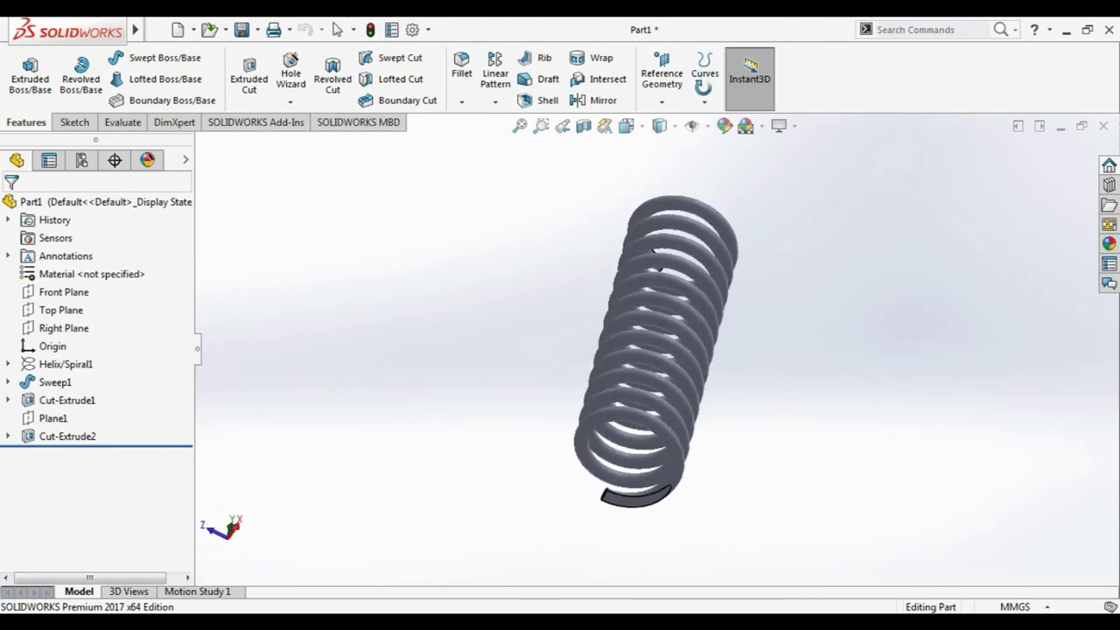
middle_click_drag(732, 187, 772, 236)
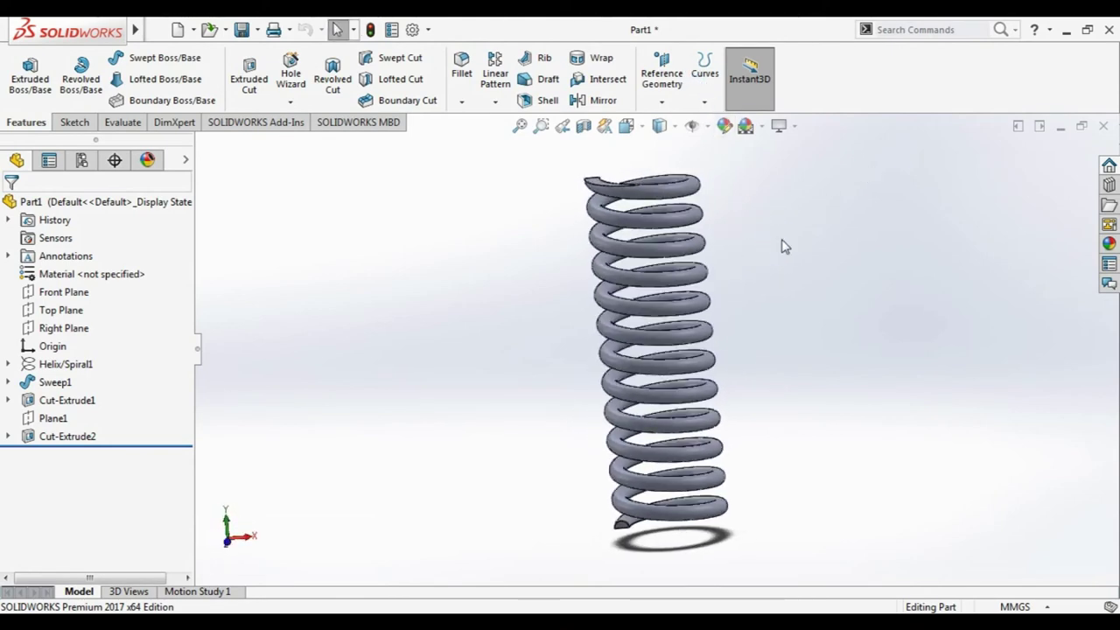
key("space")
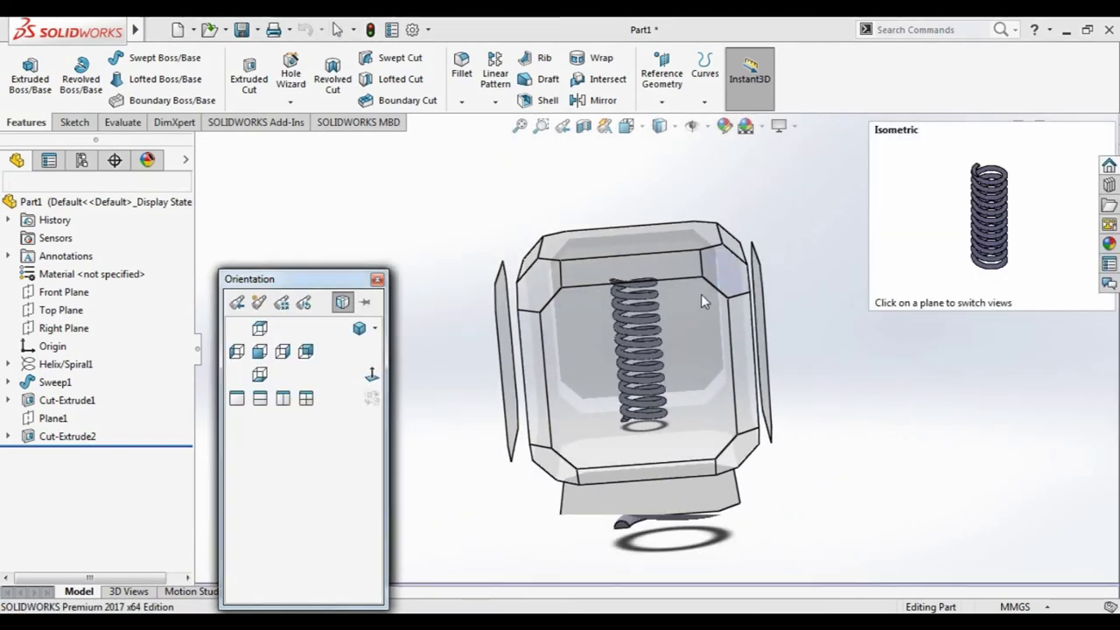
left_click(701, 294)
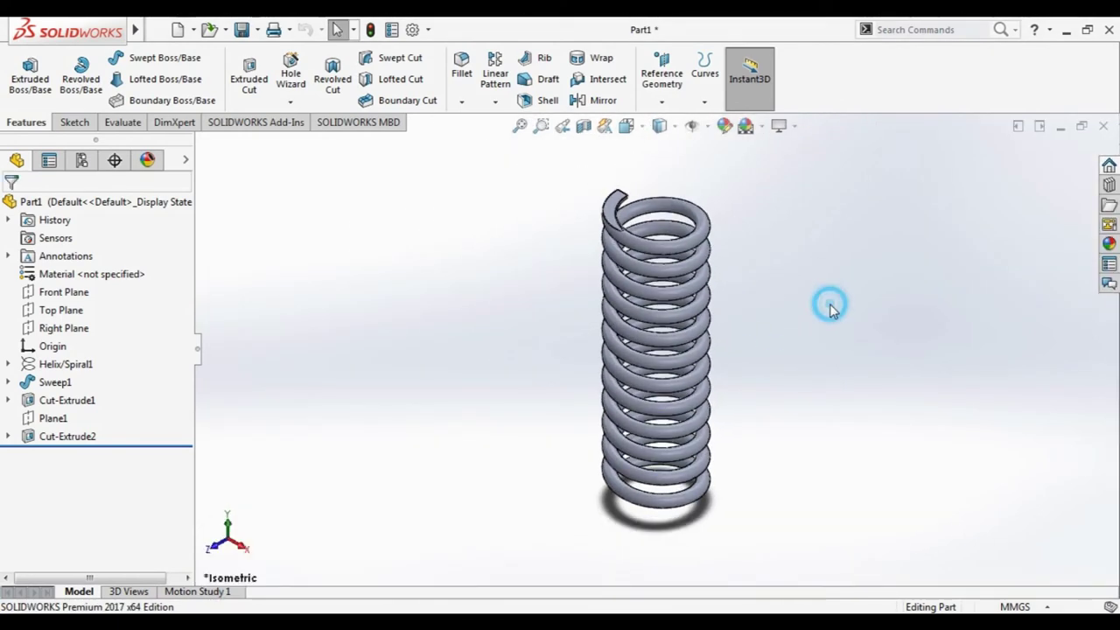